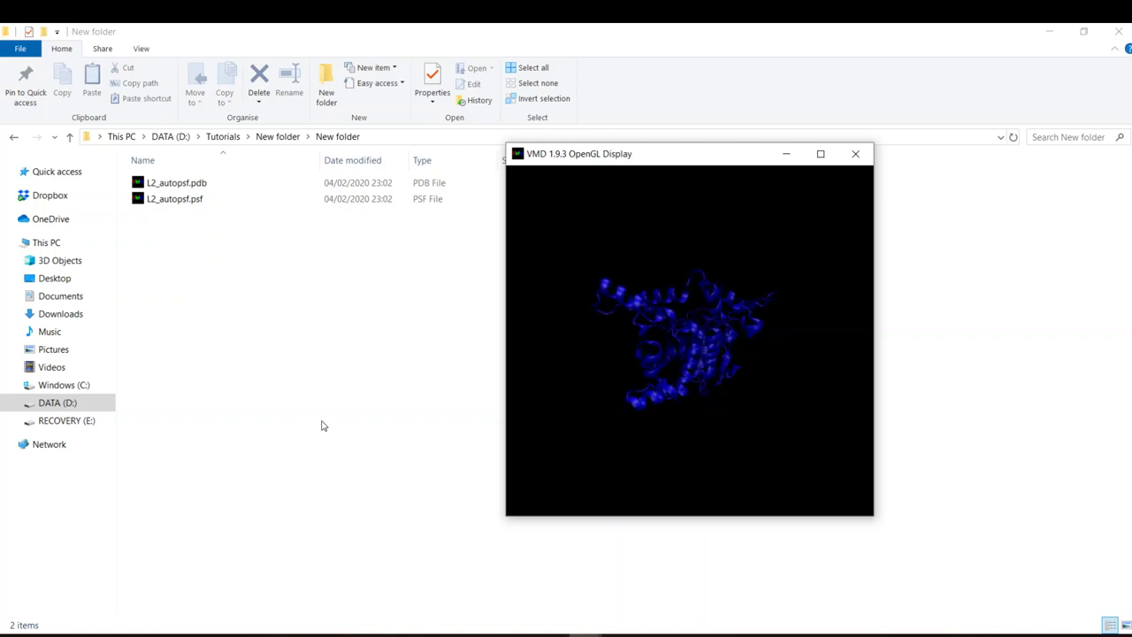
- Bring the VMD Main window to the front and move it up and left
scroll(695, 407, up, 10)
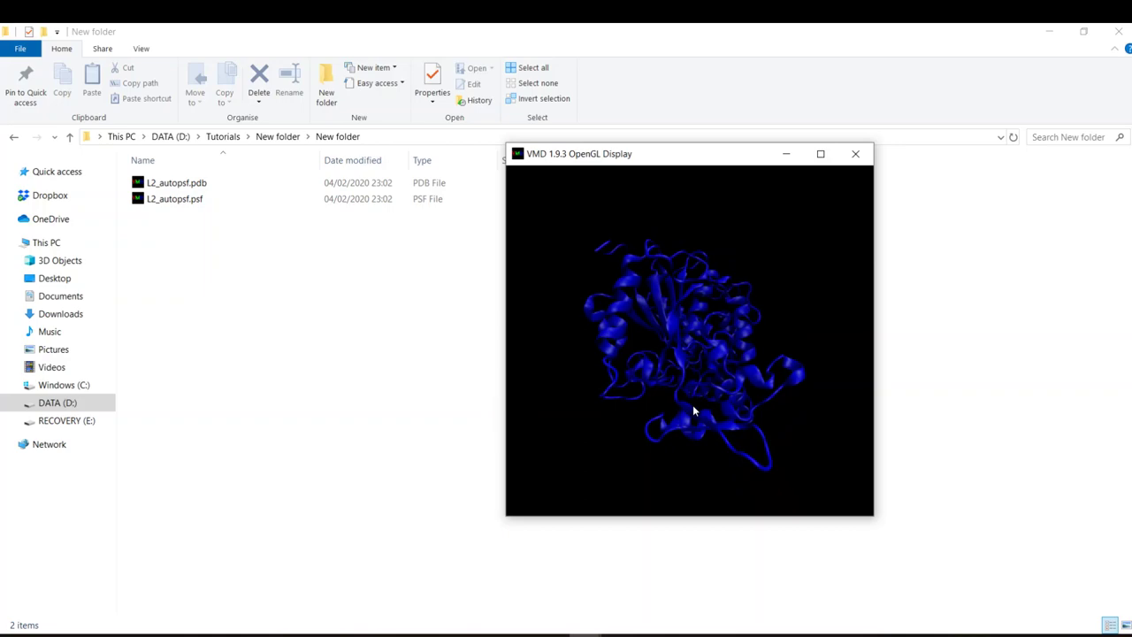
scroll(672, 336, down, 10)
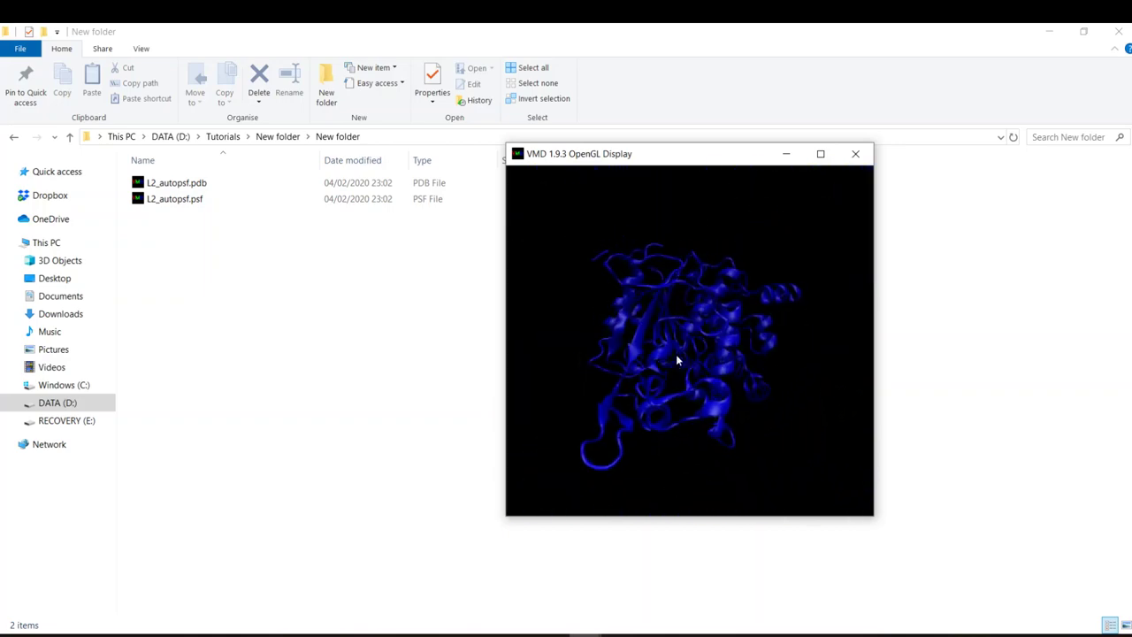
mouse_move(579, 628)
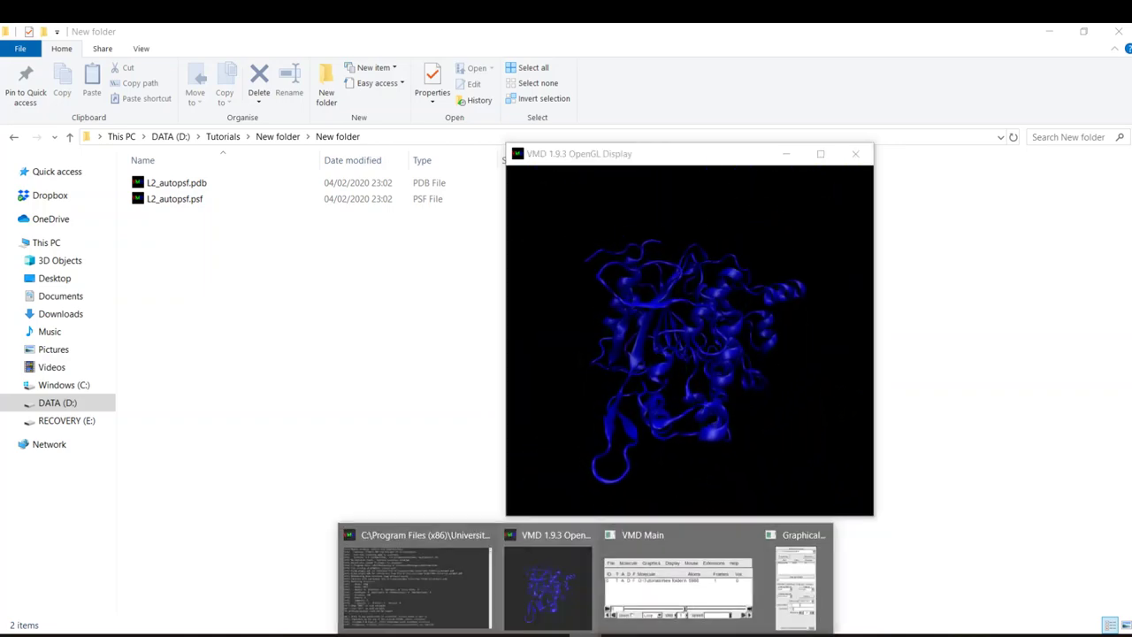
click(676, 575)
drag(405, 357, 326, 188)
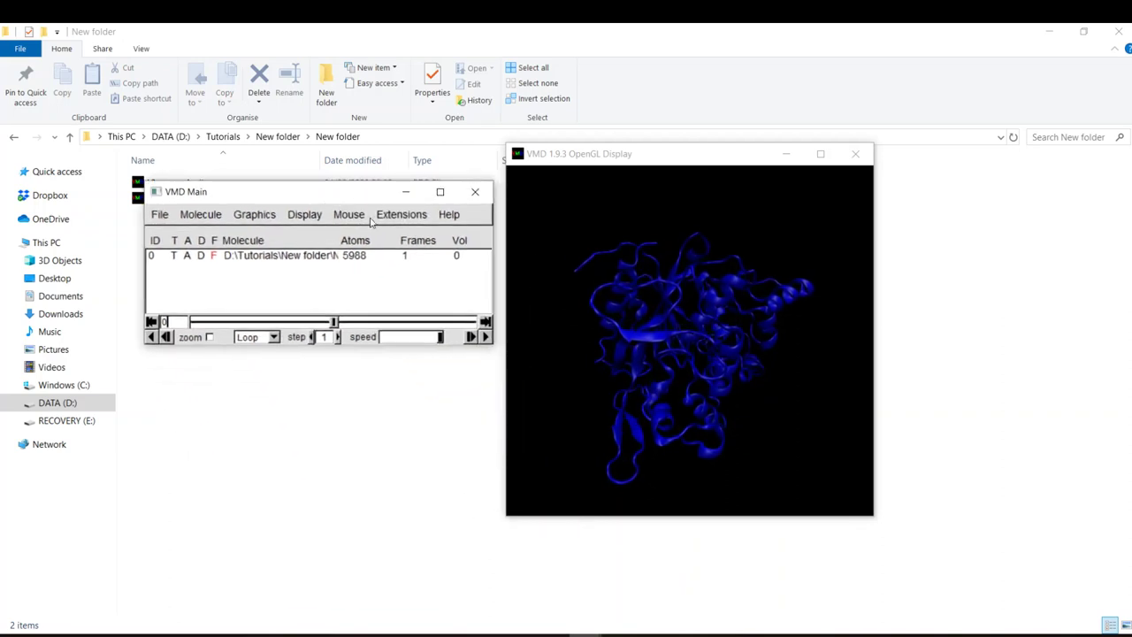
- Open Extensions > Modeling > Add Solvation Box and uncheck Waterbox Only
click(393, 215)
mouse_move(433, 264)
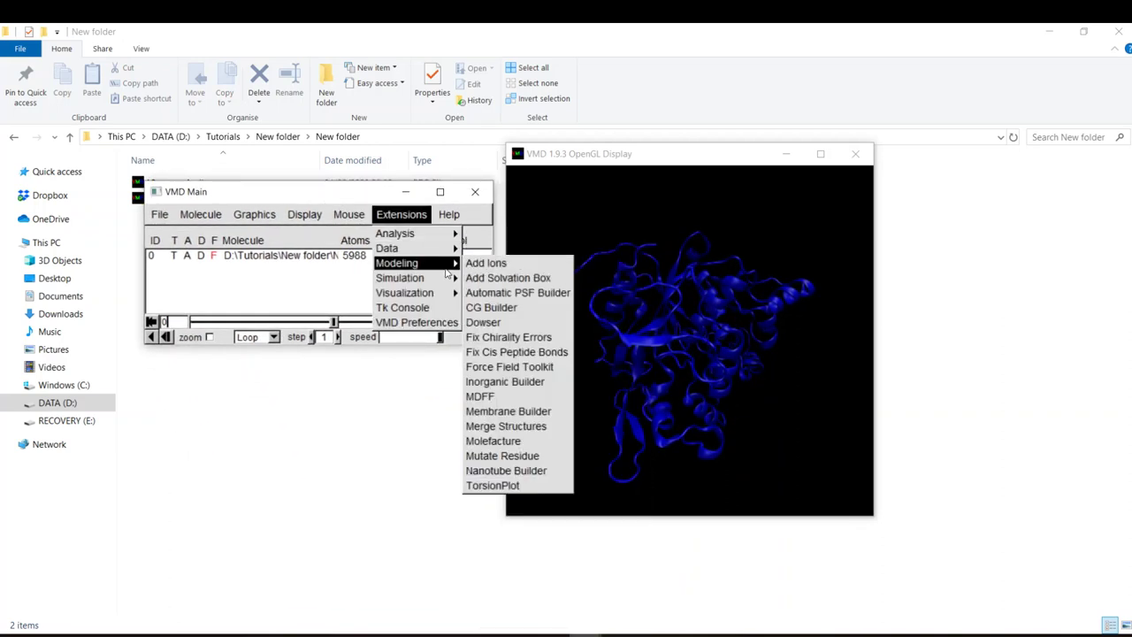
click(508, 278)
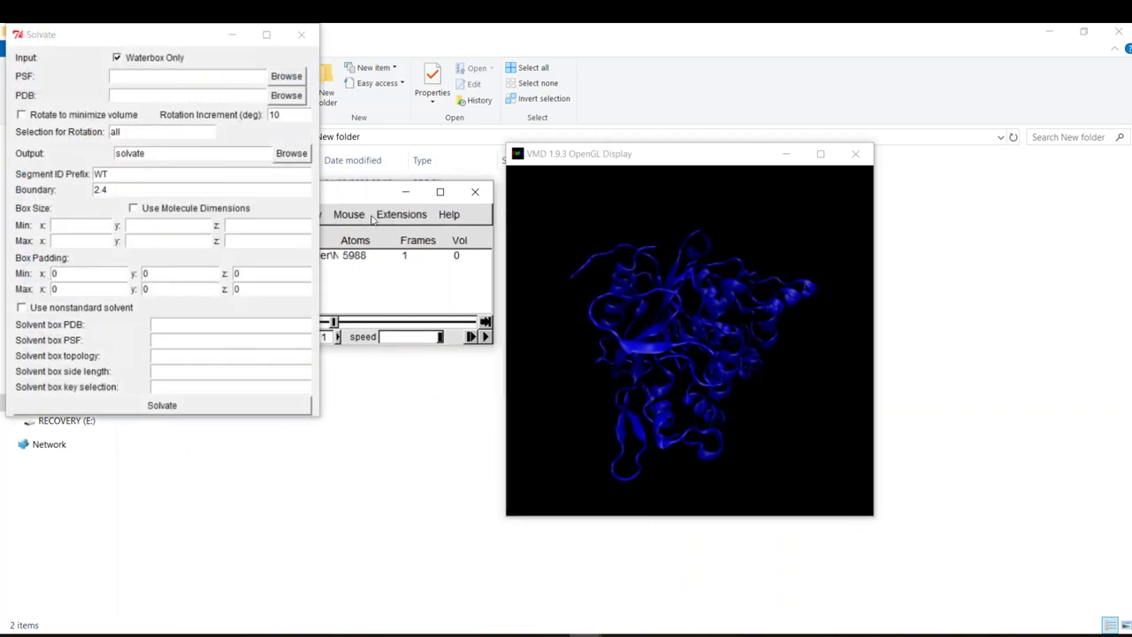
drag(197, 38, 386, 125)
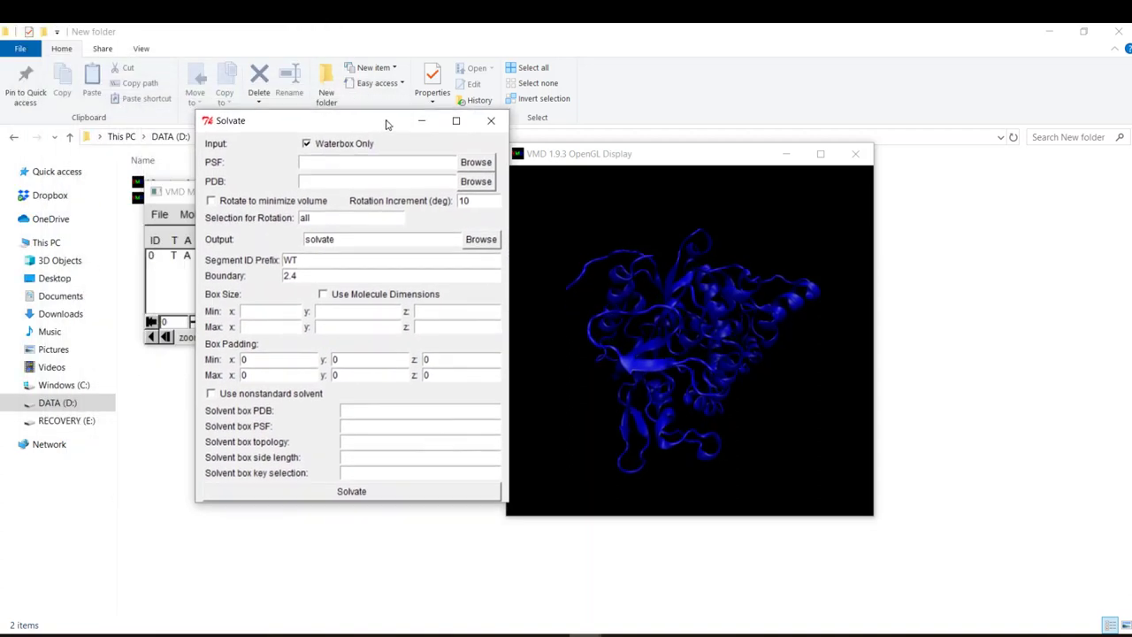
click(334, 144)
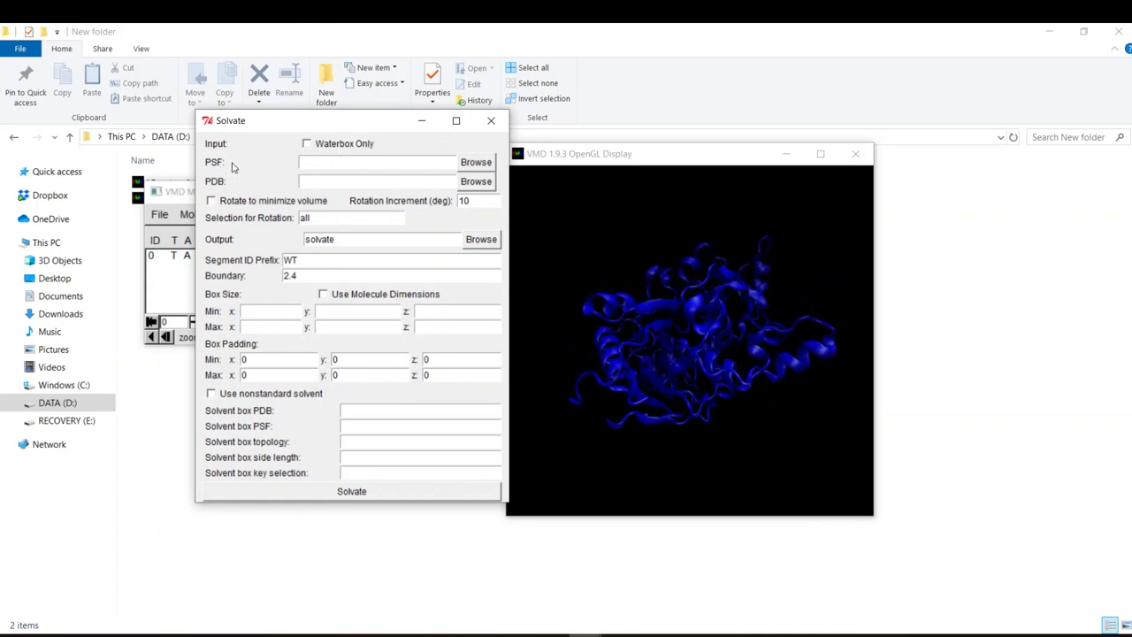
- Load L2_autopsf.psf as the PSF input and L2_autopsf.pdb as the PDB input
click(462, 162)
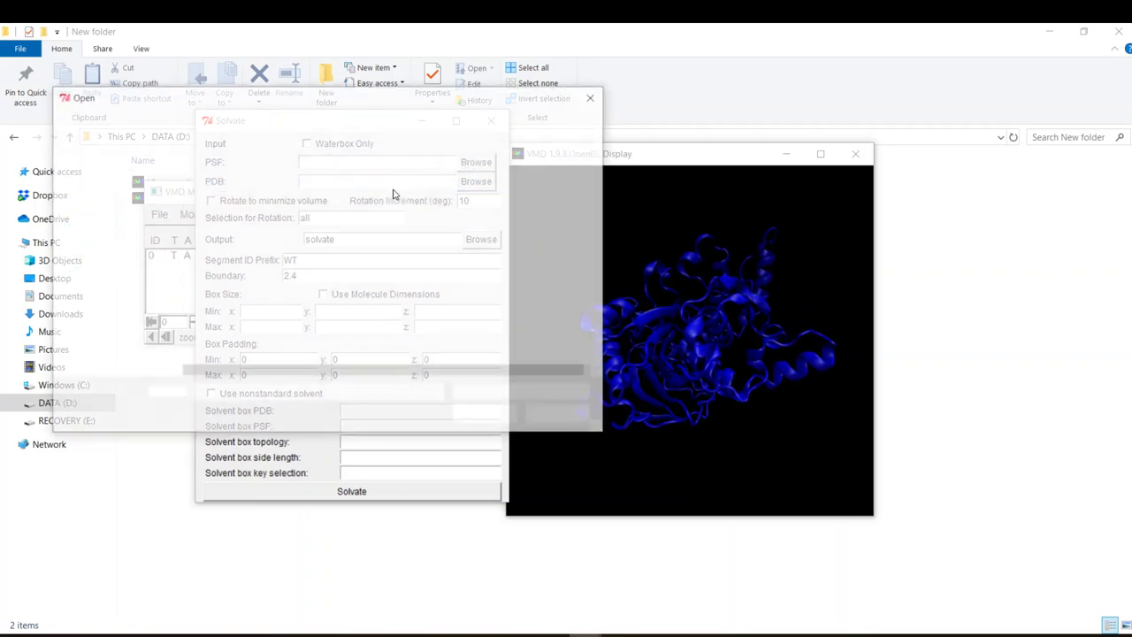
double_click(244, 205)
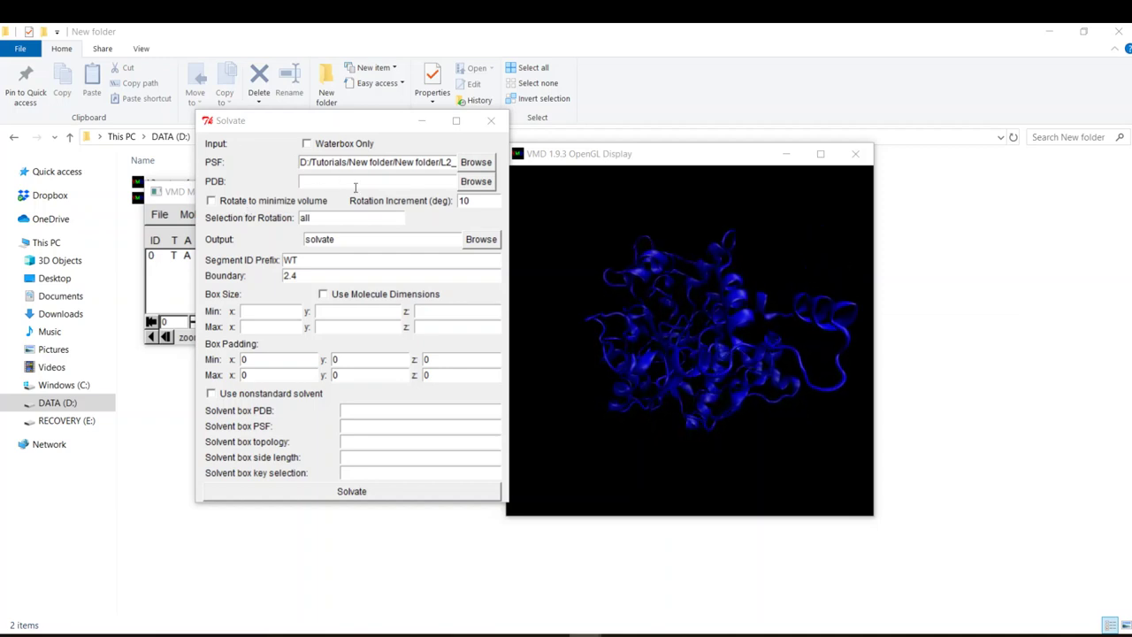
click(474, 181)
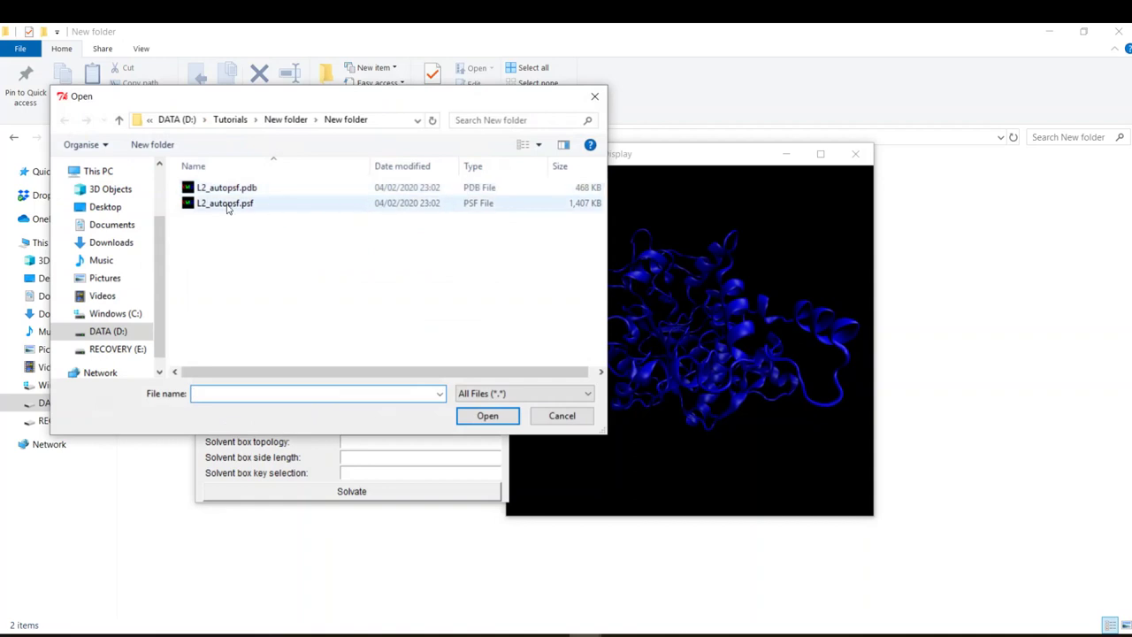
click(240, 193)
double_click(241, 193)
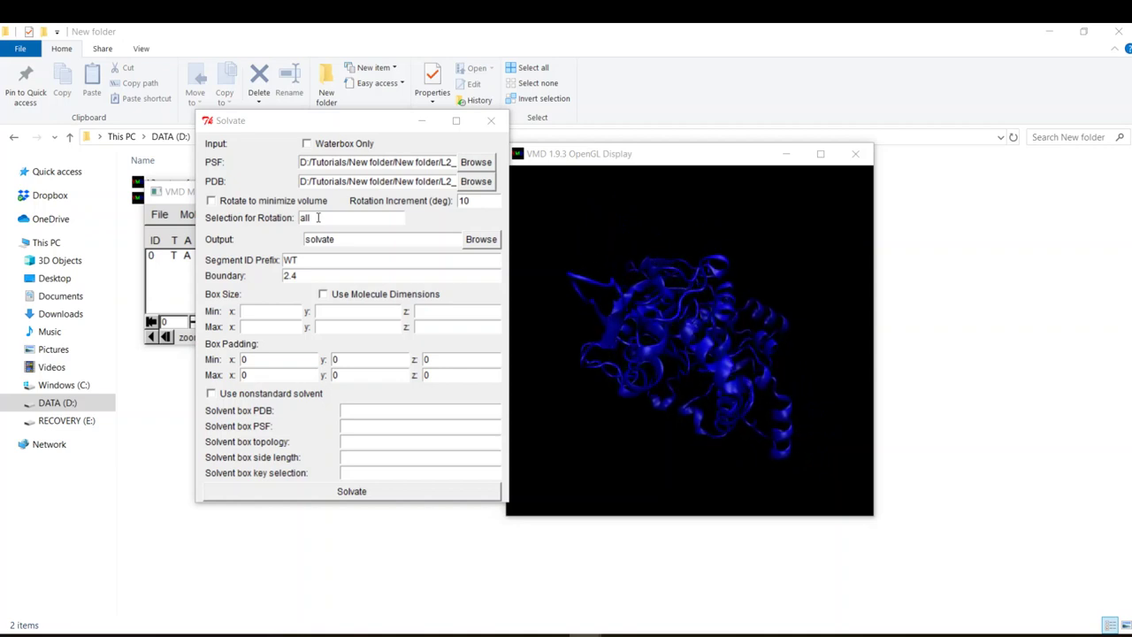
- Name the output solvate-protein and enter 50 for the minimum and maximum x box size
click(358, 241)
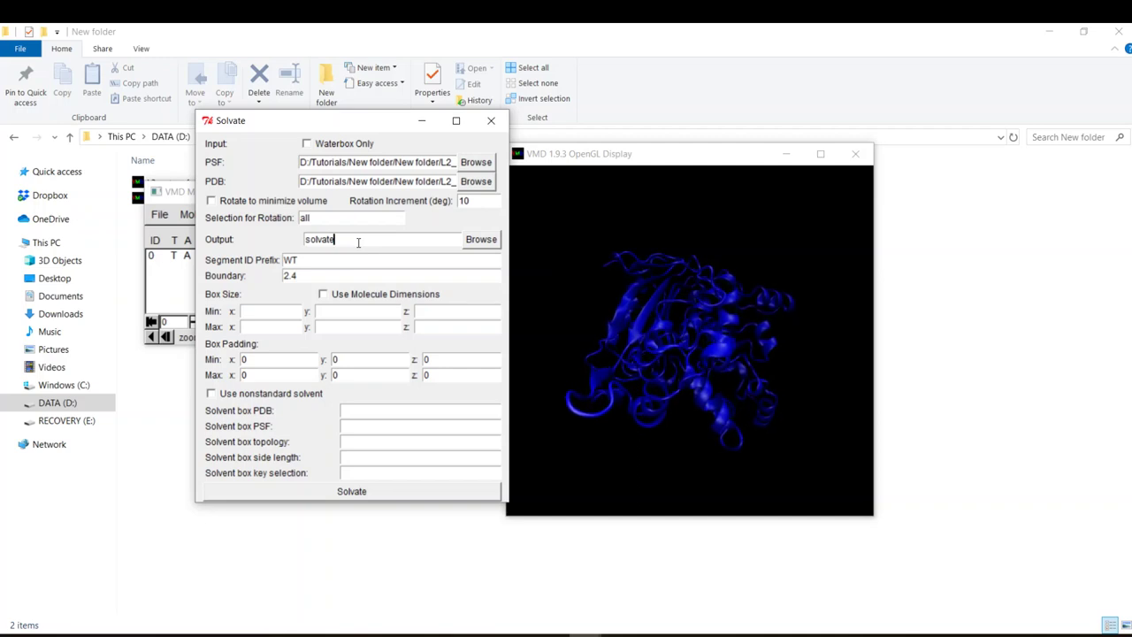
text(-p)
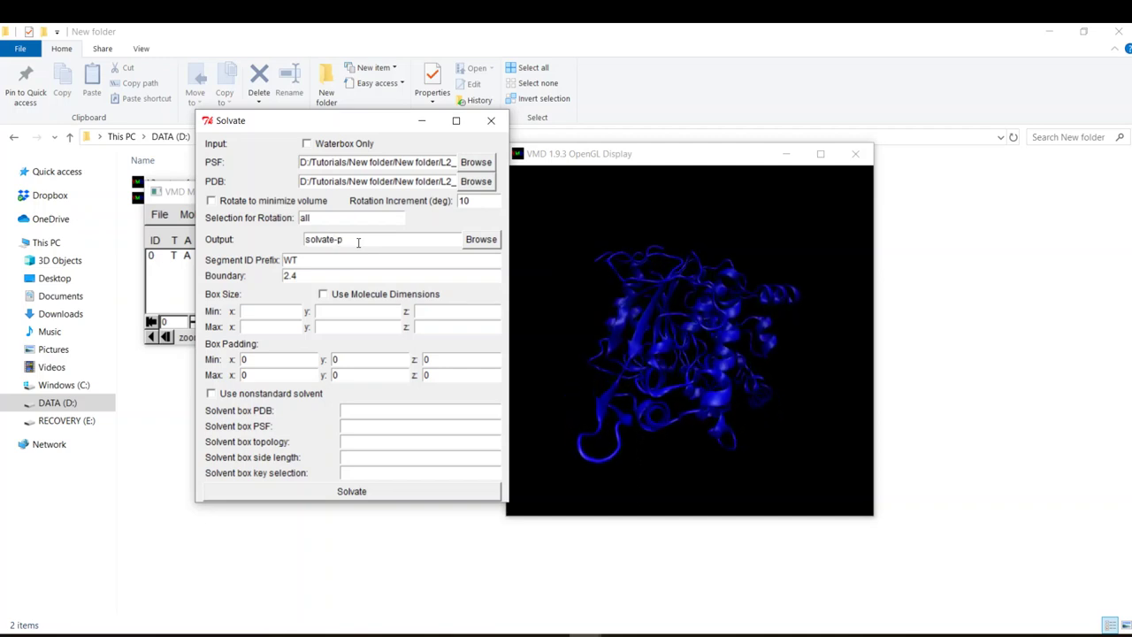
text(rotein)
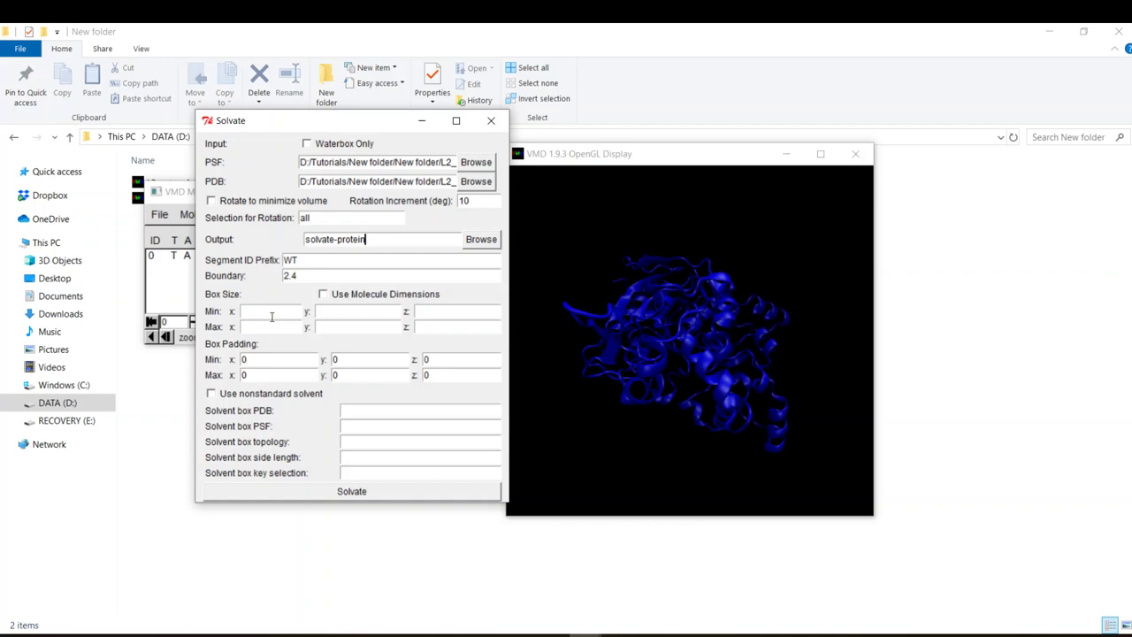
click(271, 315)
text(50)
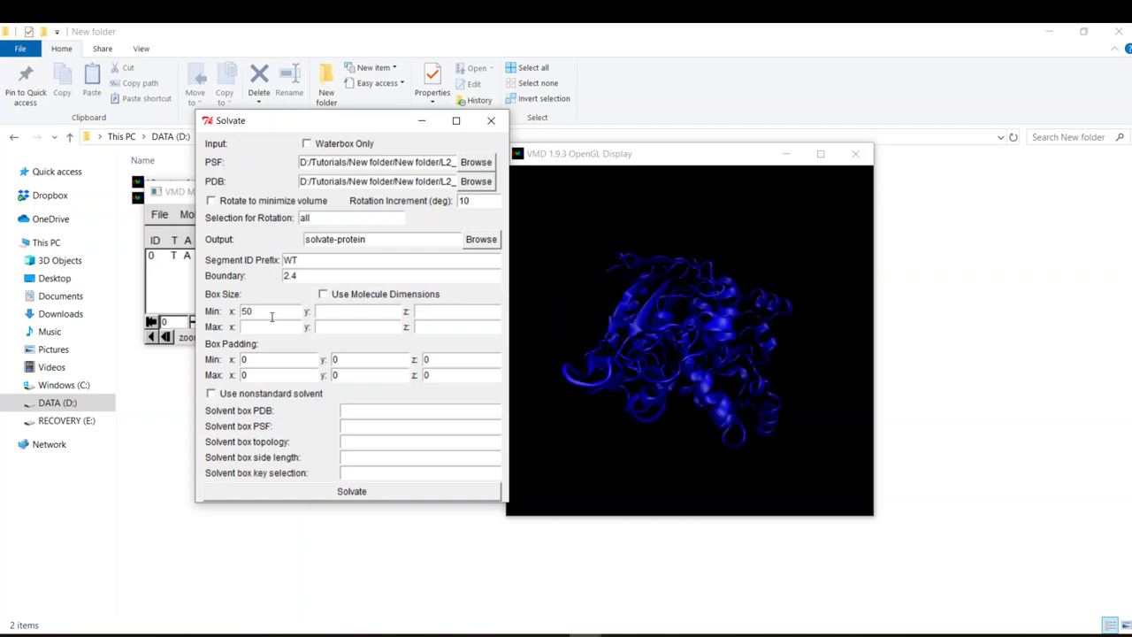
click(282, 327)
text(50)
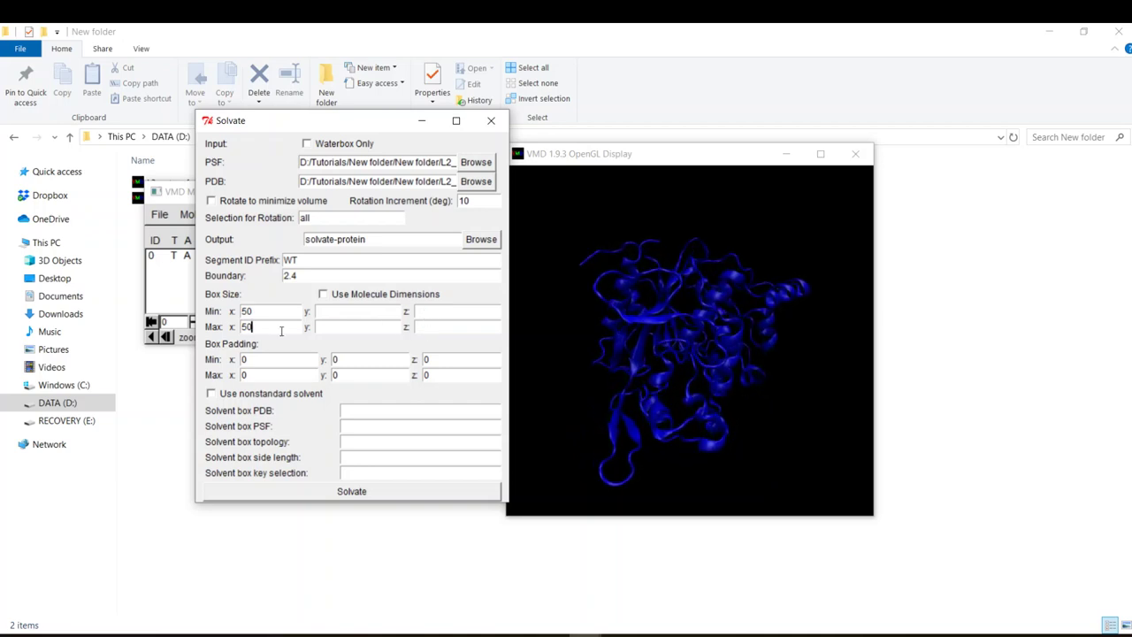
- Clear the 50 values from the maximum and minimum x box size fields
drag(254, 327, 235, 328)
key(BackSpace)
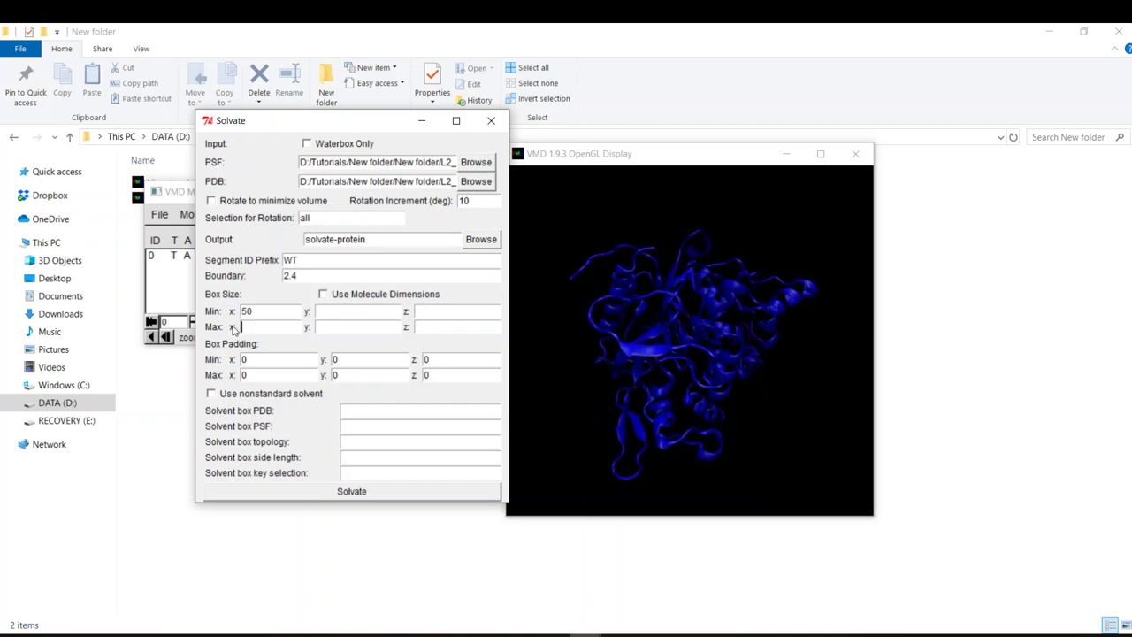
drag(254, 311, 189, 306)
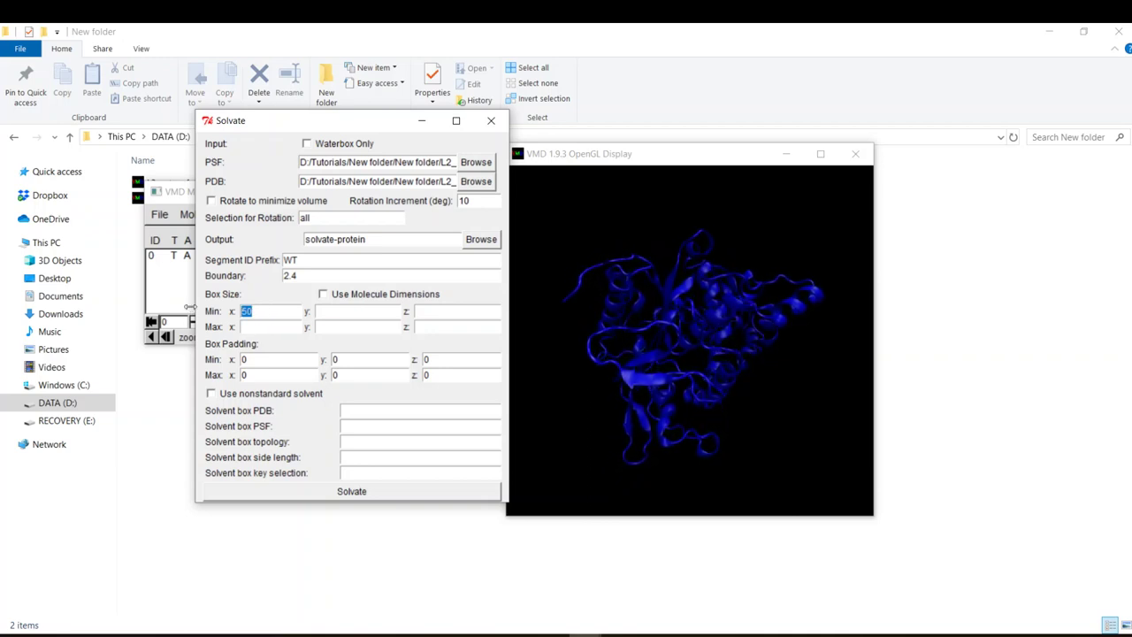
key(BackSpace)
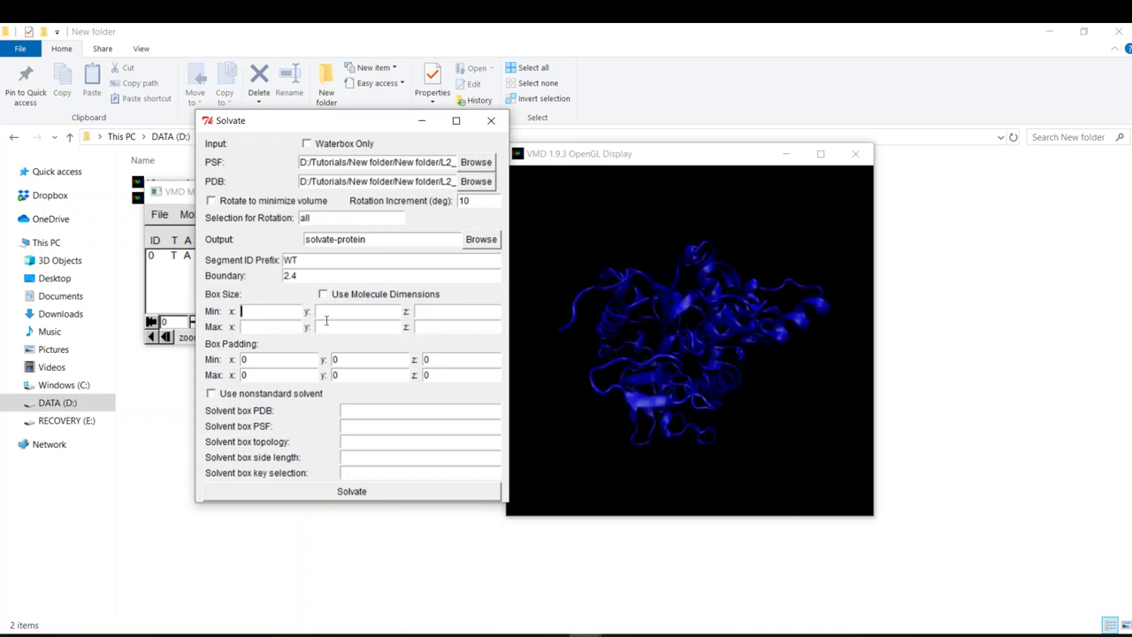
- Enable Use Molecule Dimensions and run Solvate with boundary 2.4 and output solvate-protein
click(323, 293)
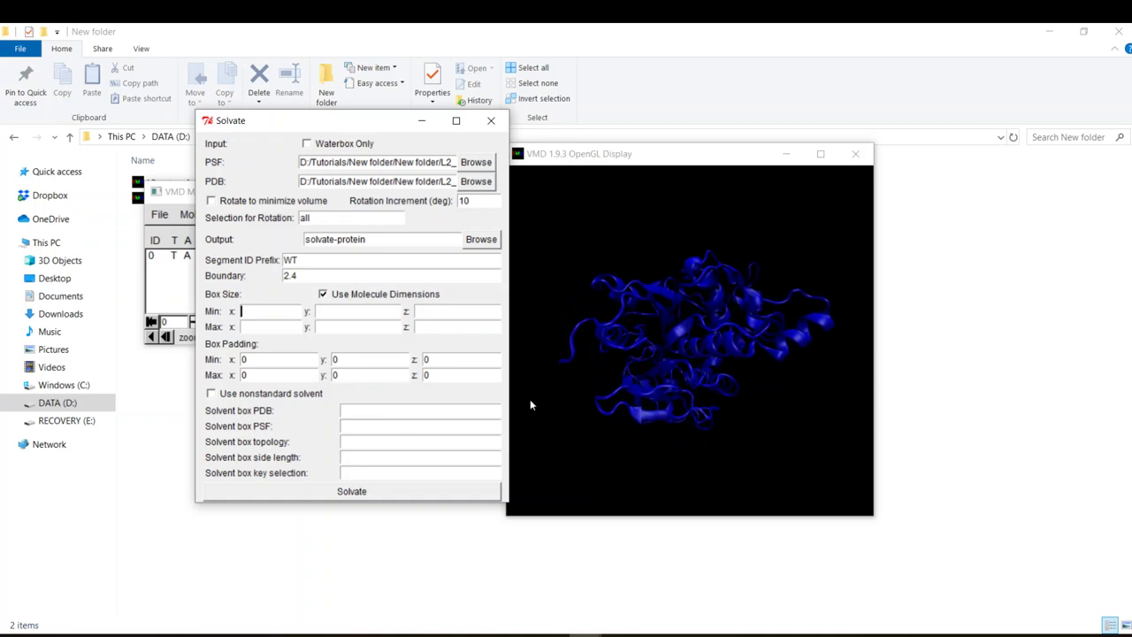
click(680, 333)
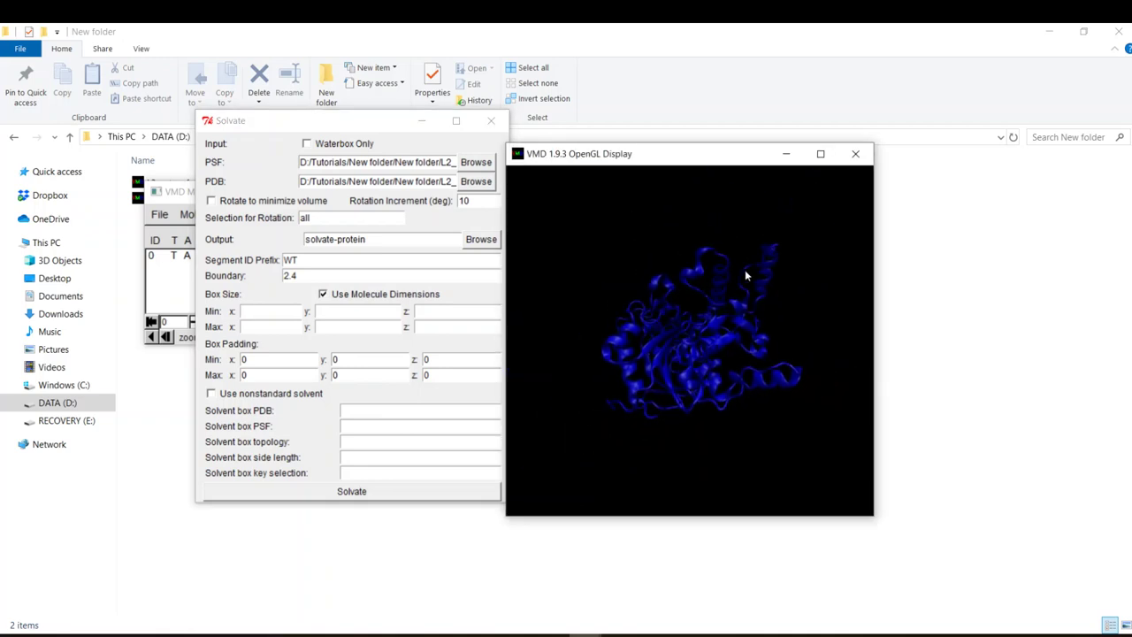
mouse_move(745, 276)
mouse_down()
mouse_move(745, 358)
mouse_move(741, 277)
mouse_up()
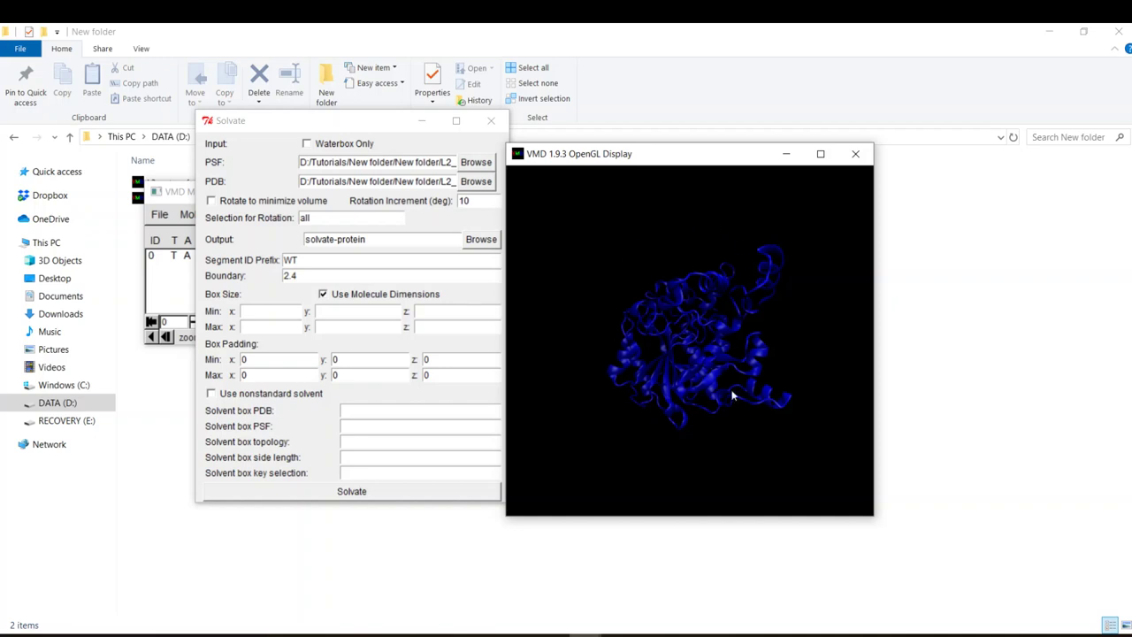
drag(641, 353, 689, 298)
scroll(694, 319, down, 2)
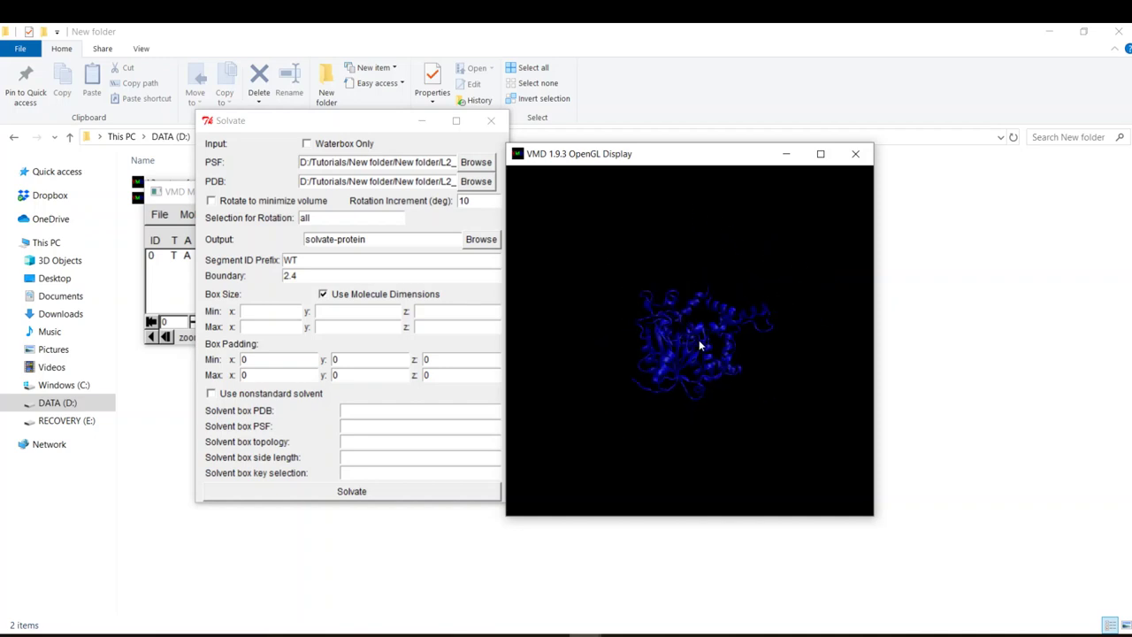
drag(658, 349, 718, 362)
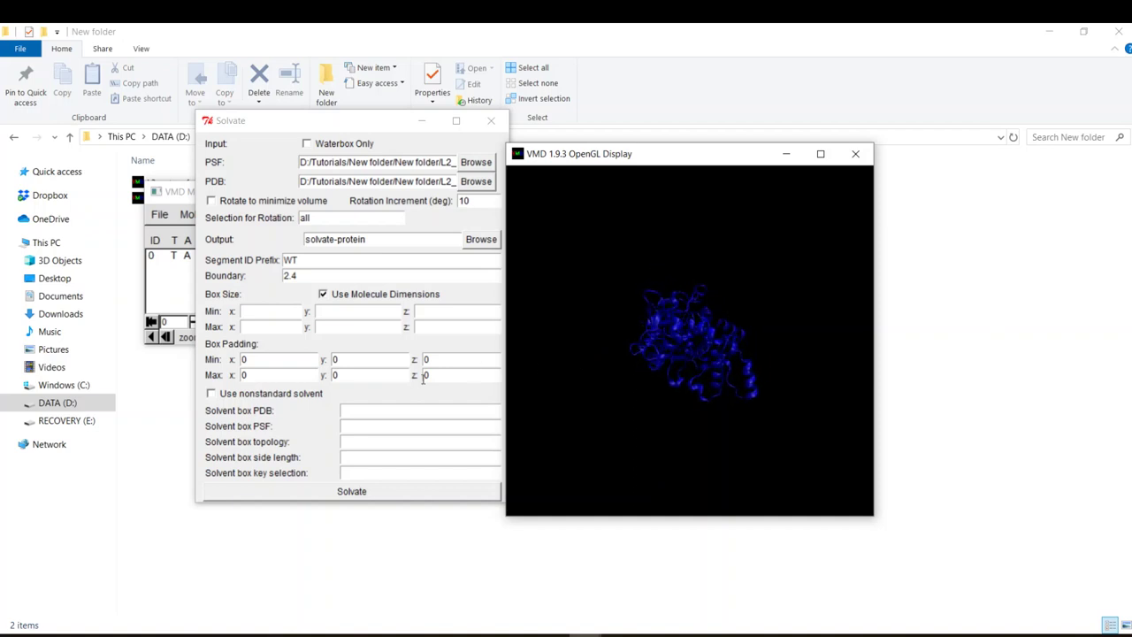
click(346, 496)
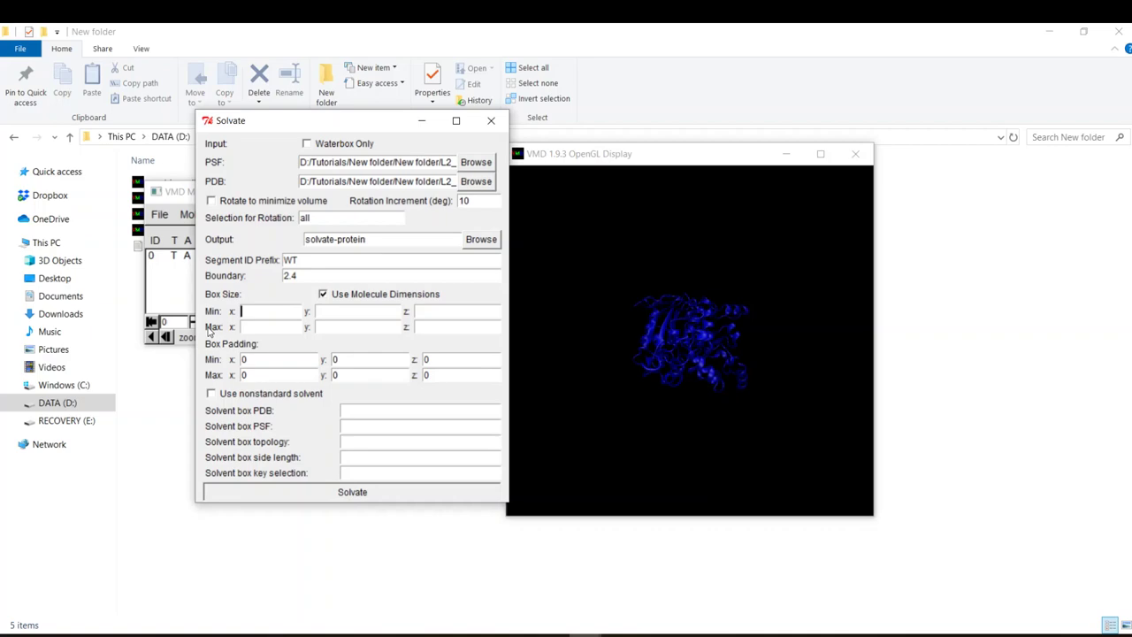
- Confirm 'Solvate completed successfully' in the console, then minimize the console
mouse_move(584, 634)
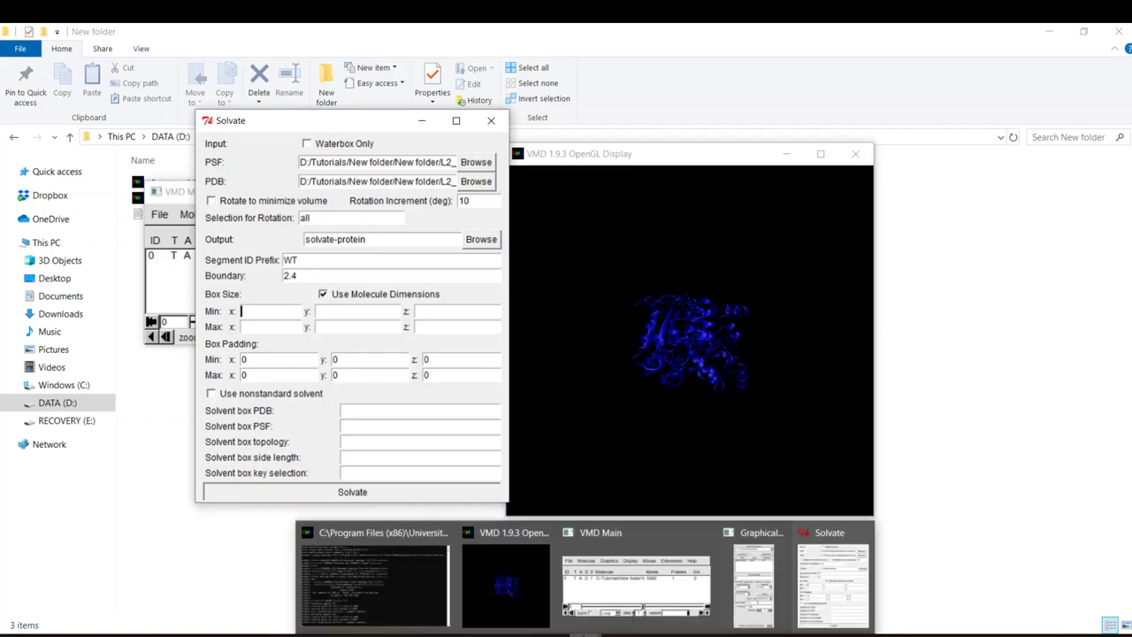
click(392, 592)
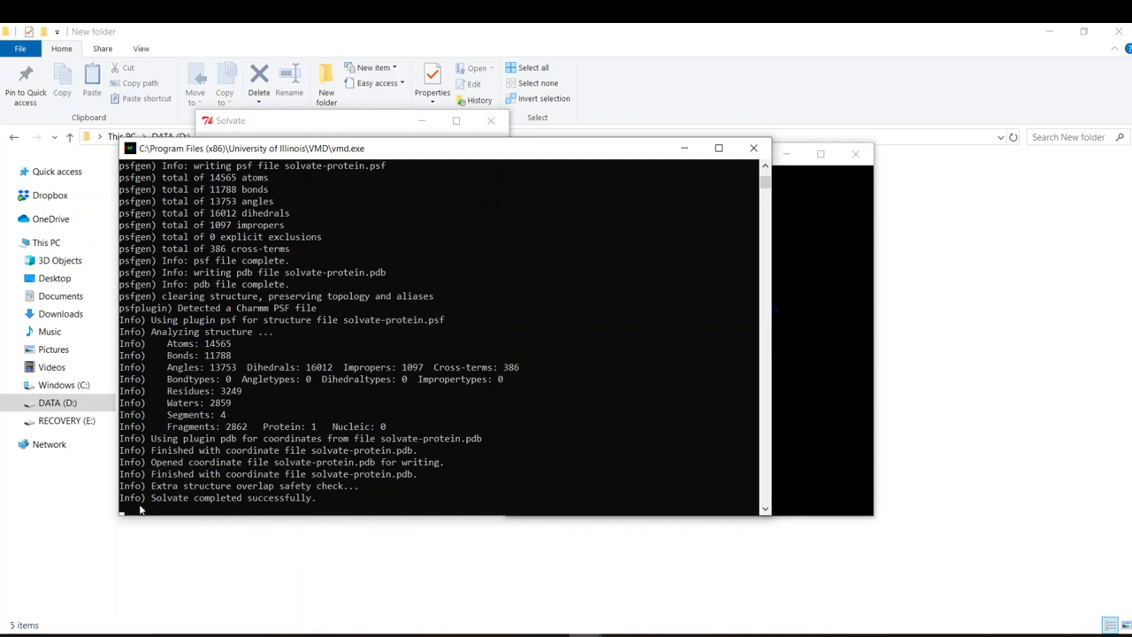
drag(153, 499, 367, 499)
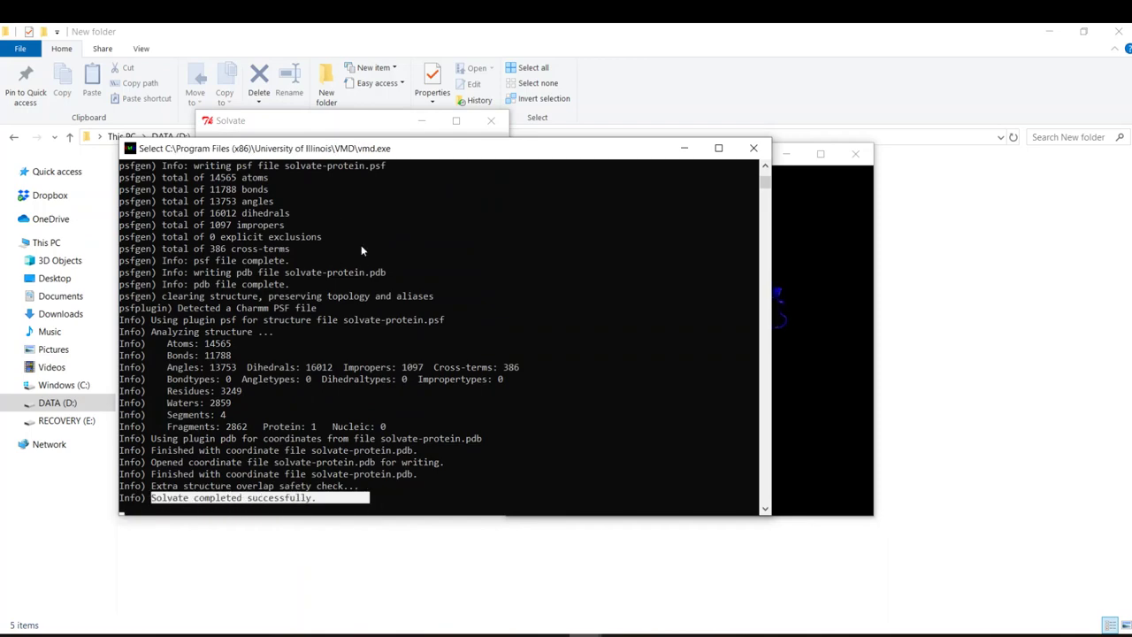
drag(334, 154, 314, 292)
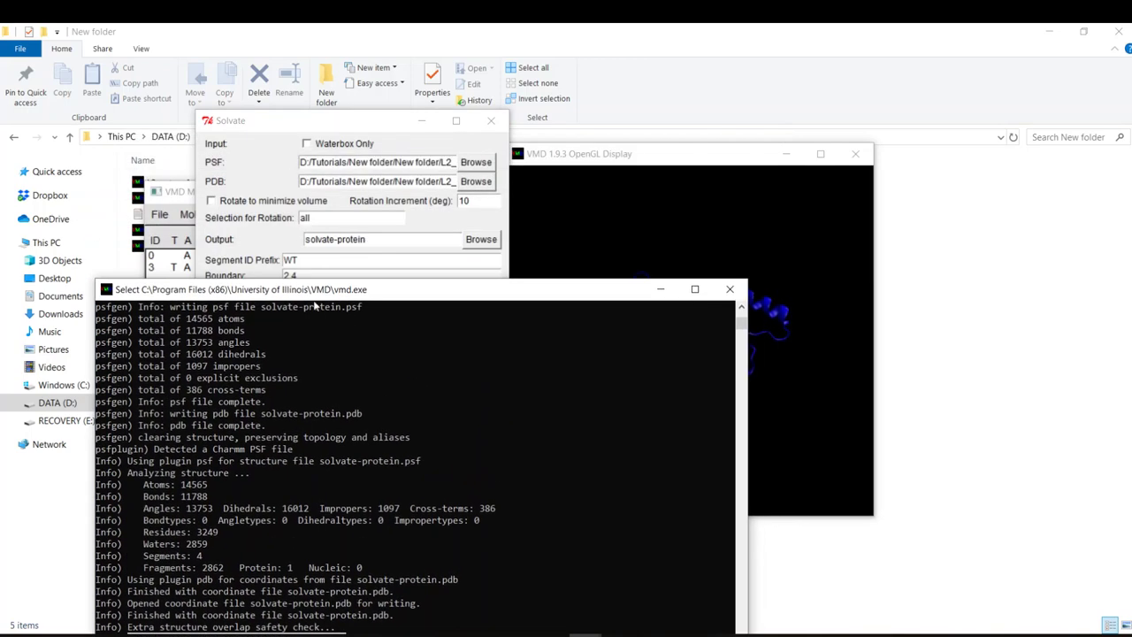
click(663, 287)
- Delete both previously loaded molecules from the VMD Main list
drag(286, 124, 294, 411)
click(237, 272)
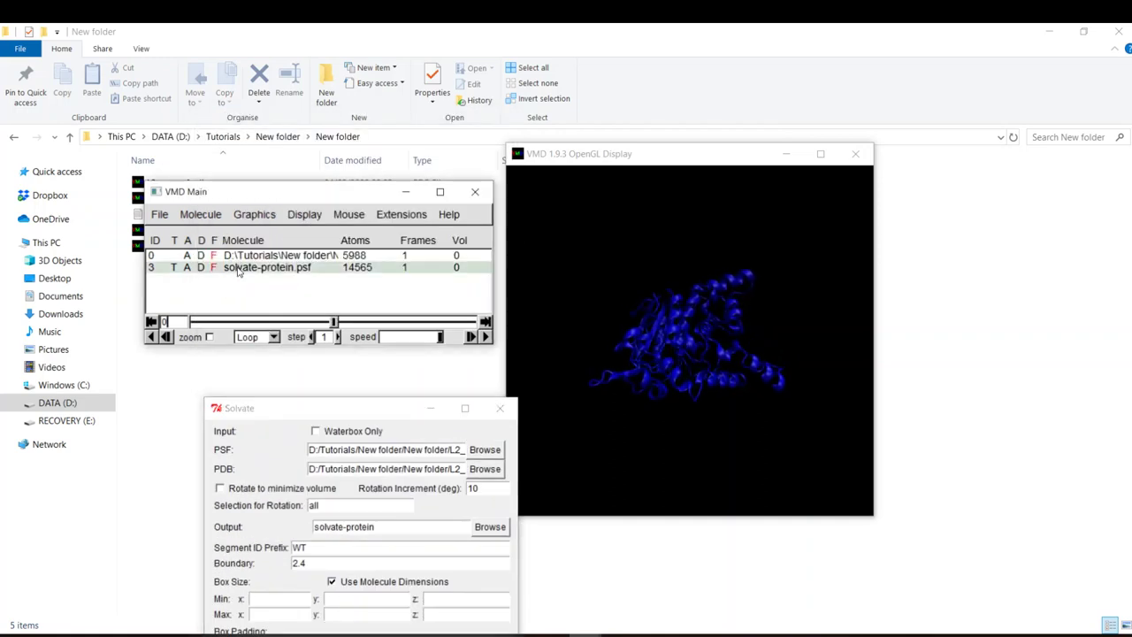
right_click(242, 257)
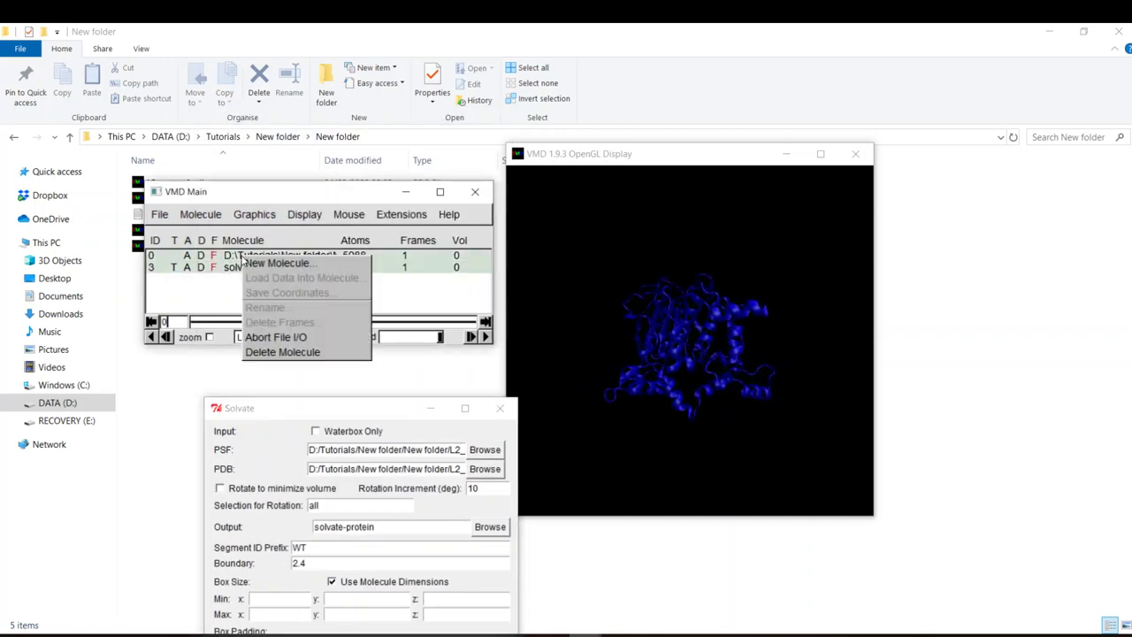
click(281, 352)
- Start File > New Molecule and browse for the file to load
click(159, 216)
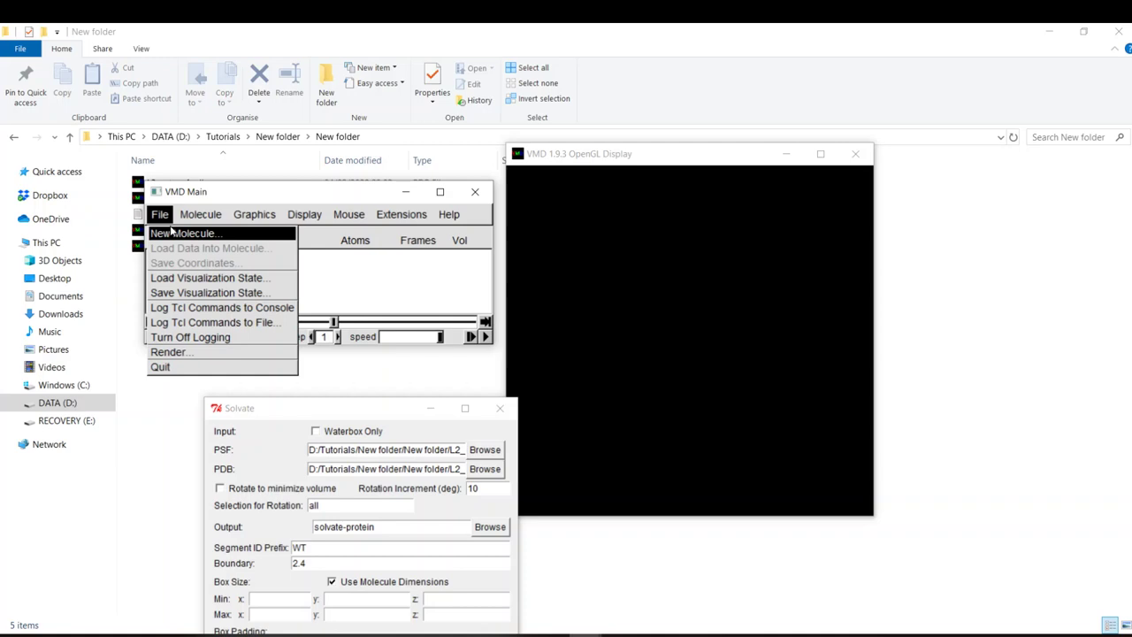
click(181, 229)
click(956, 81)
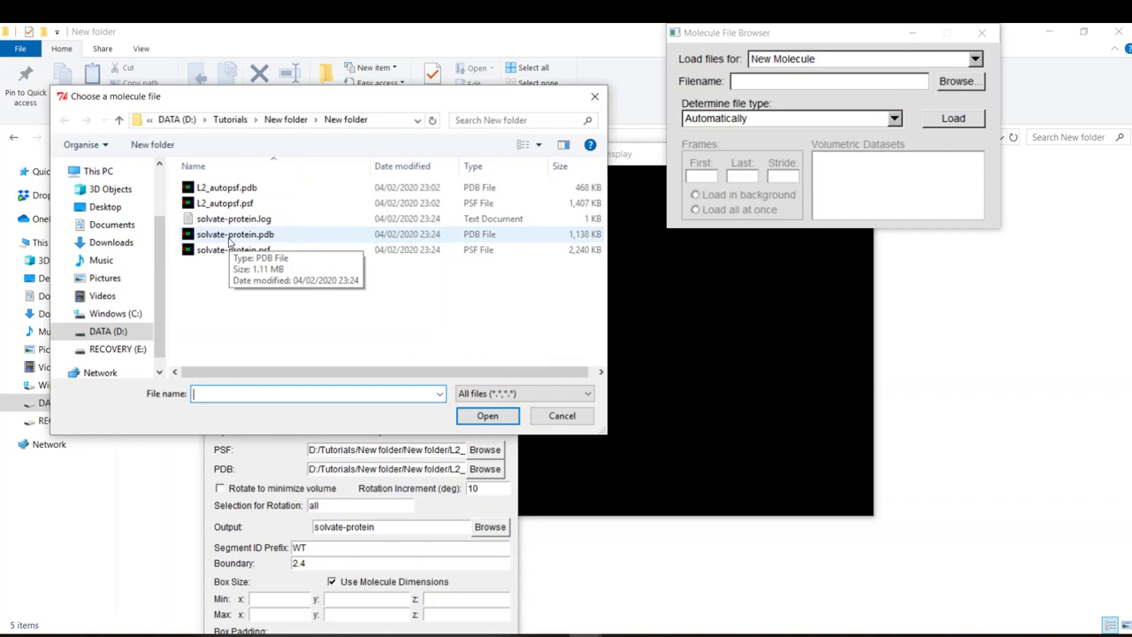
- Load solvate-protein.pdb, then close all VMD windows and select the file in Explorer
double_click(230, 235)
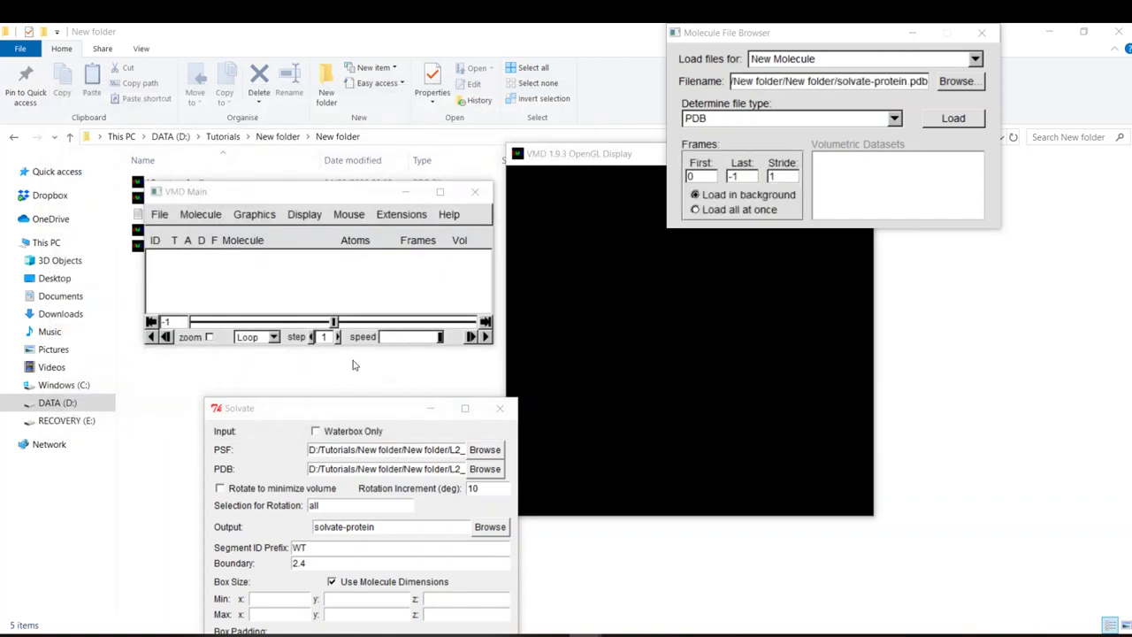
click(939, 119)
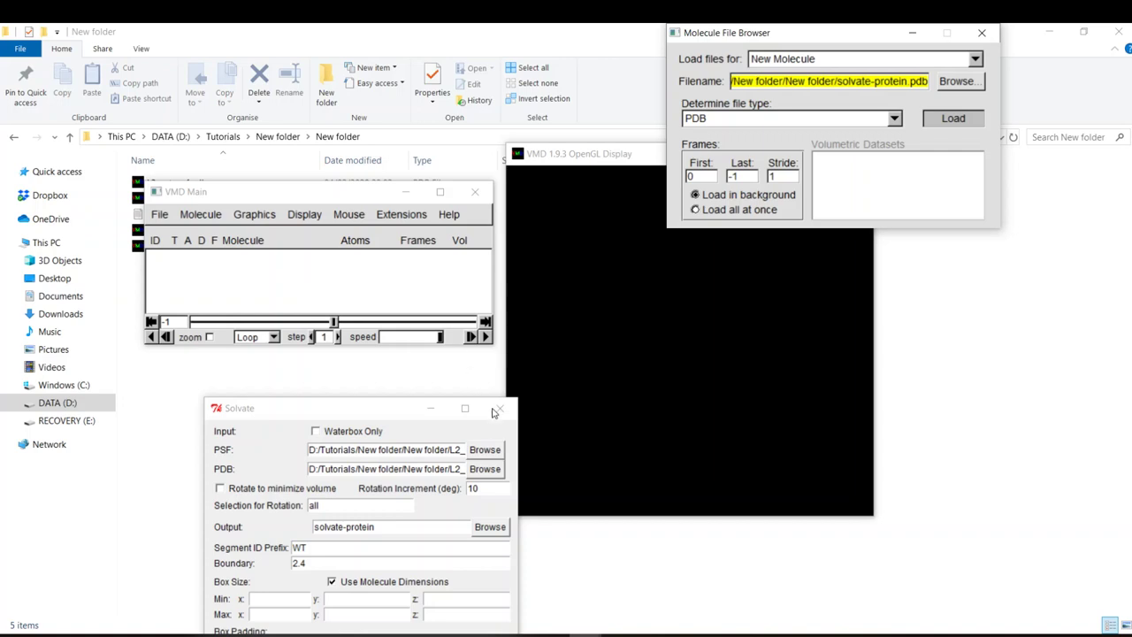
right_click(581, 631)
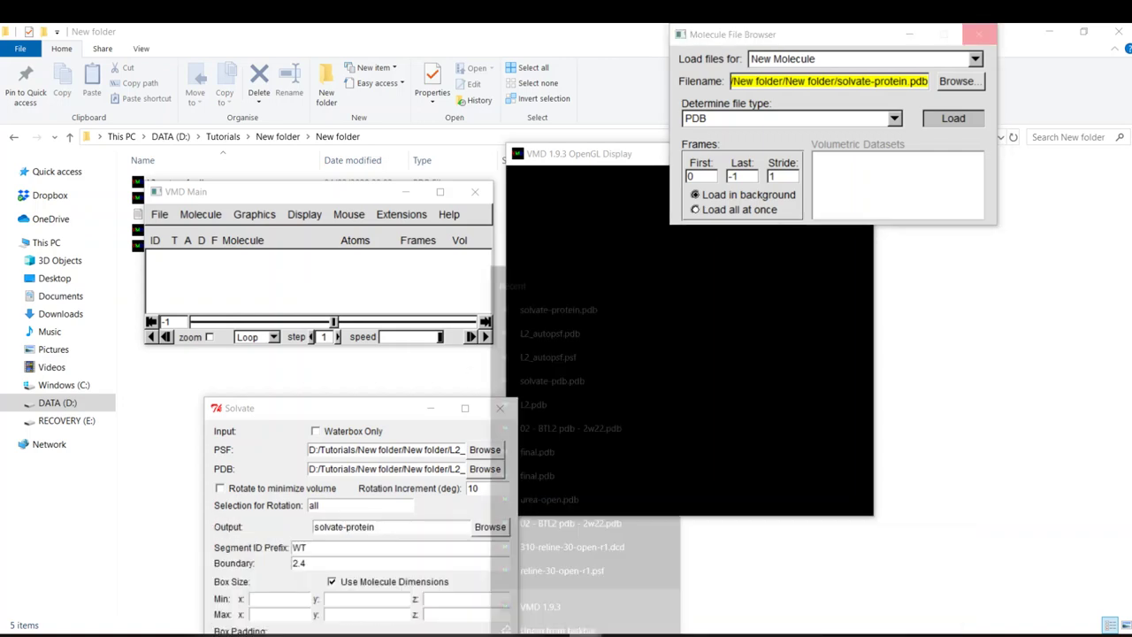
click(568, 610)
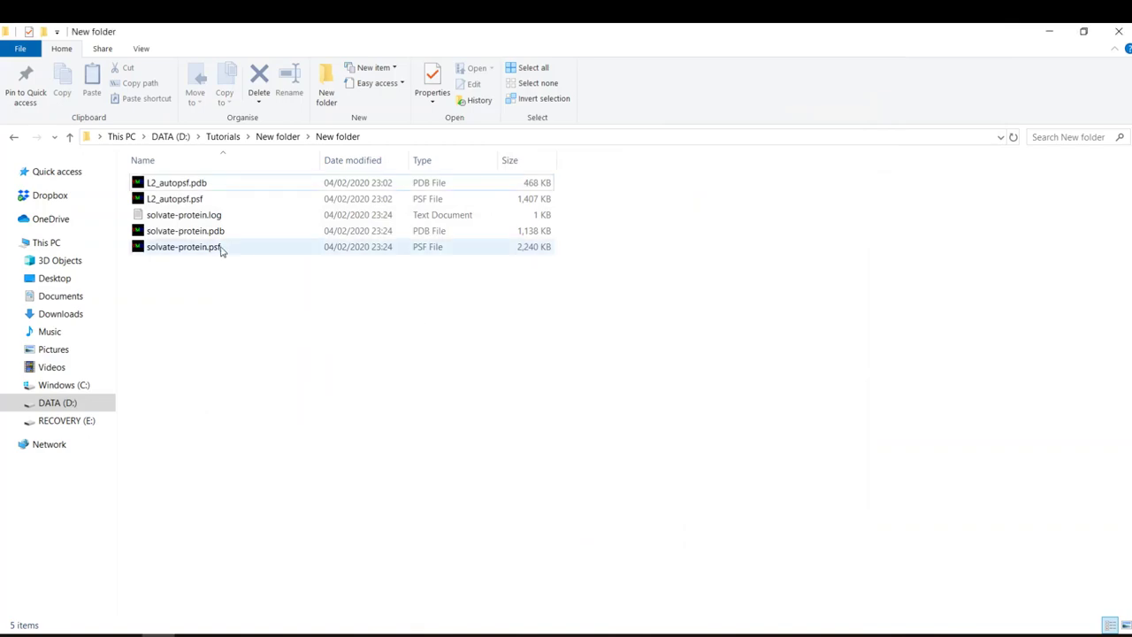
click(209, 234)
- Open solvate-protein.pdb in VMD from Explorer and rotate the solvated protein
double_click(211, 234)
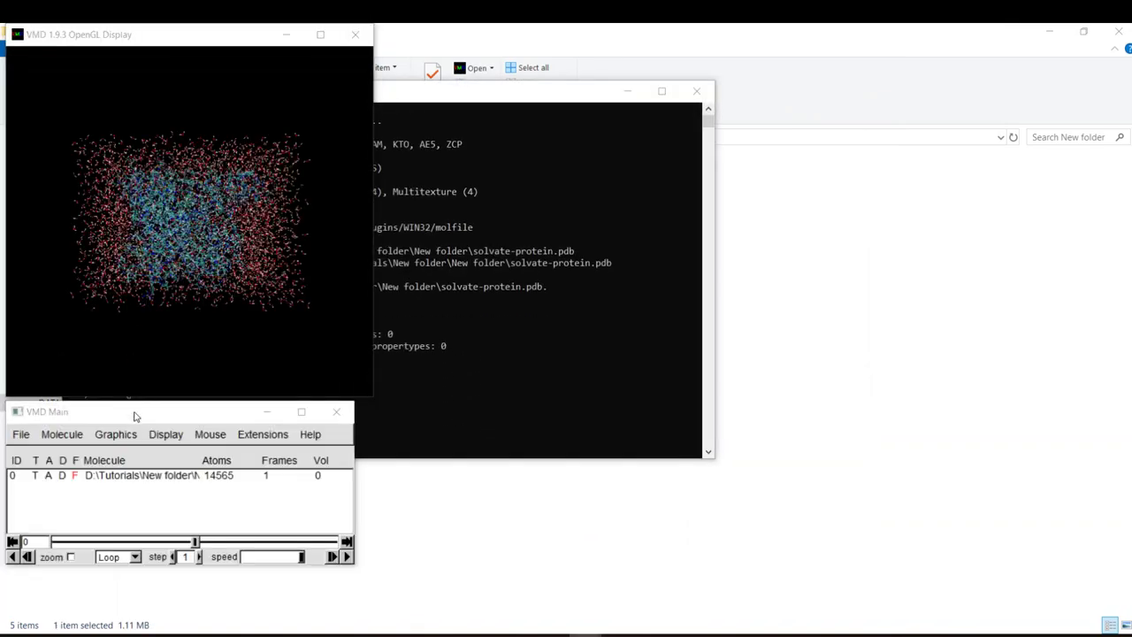
drag(130, 424, 557, 320)
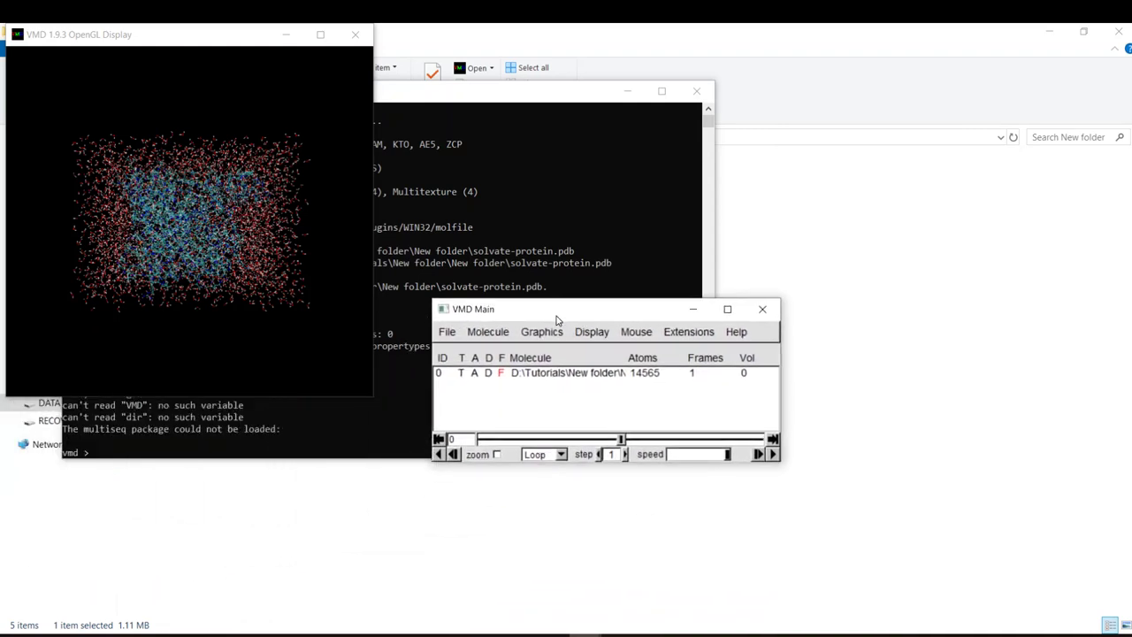
drag(212, 234, 213, 258)
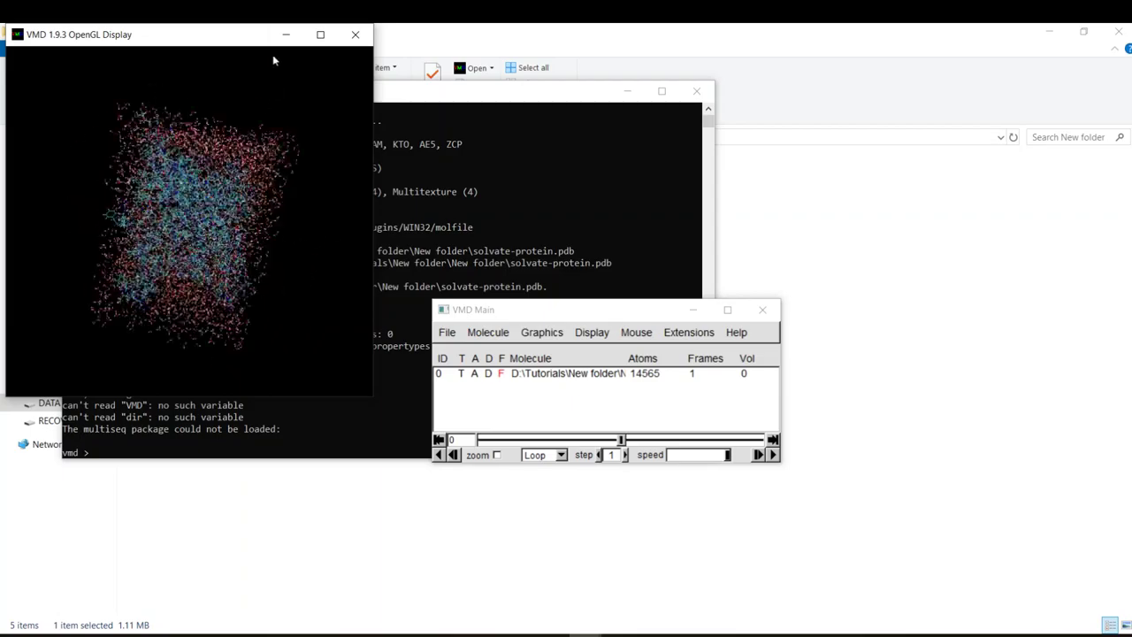
- Maximize the OpenGL Display and bring VMD Main forward, clear of the molecule
click(321, 35)
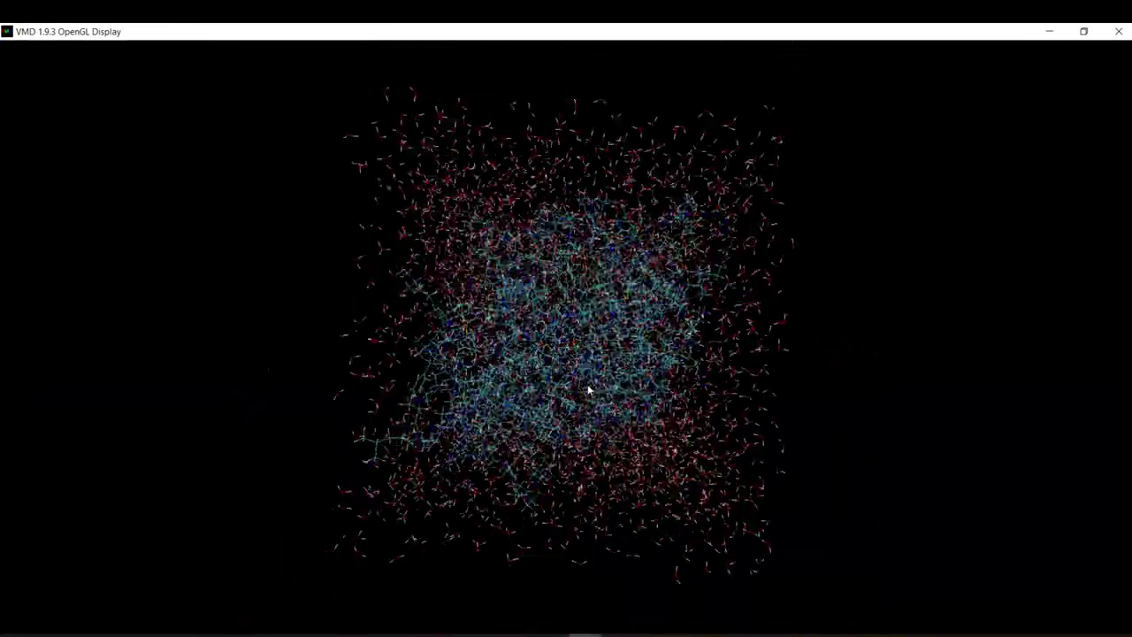
mouse_move(583, 623)
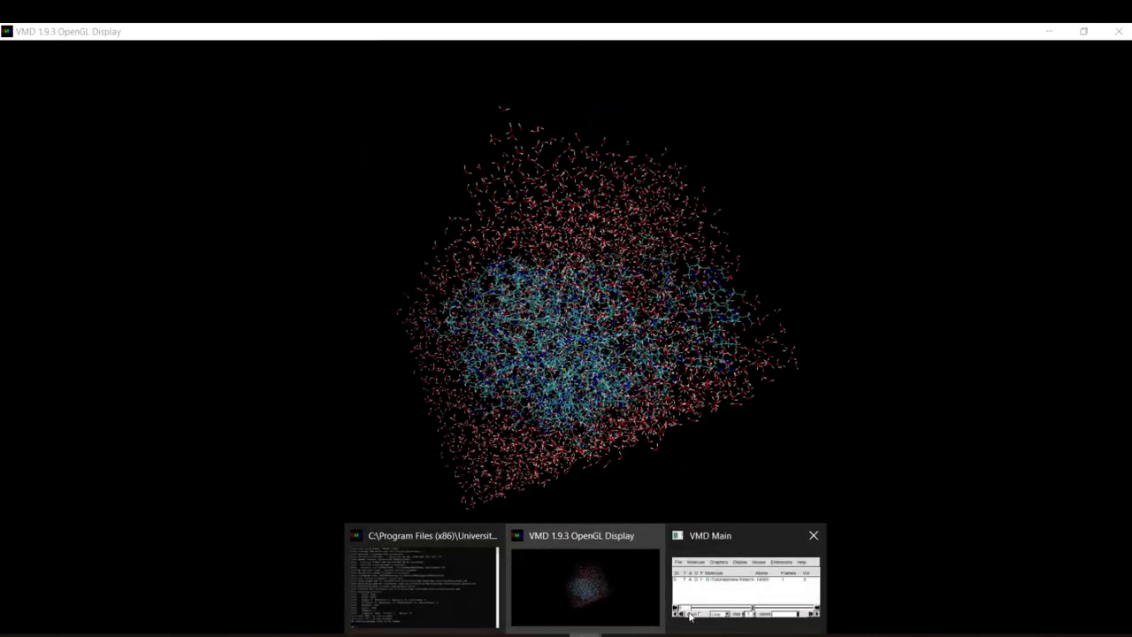
click(718, 589)
drag(547, 317, 174, 199)
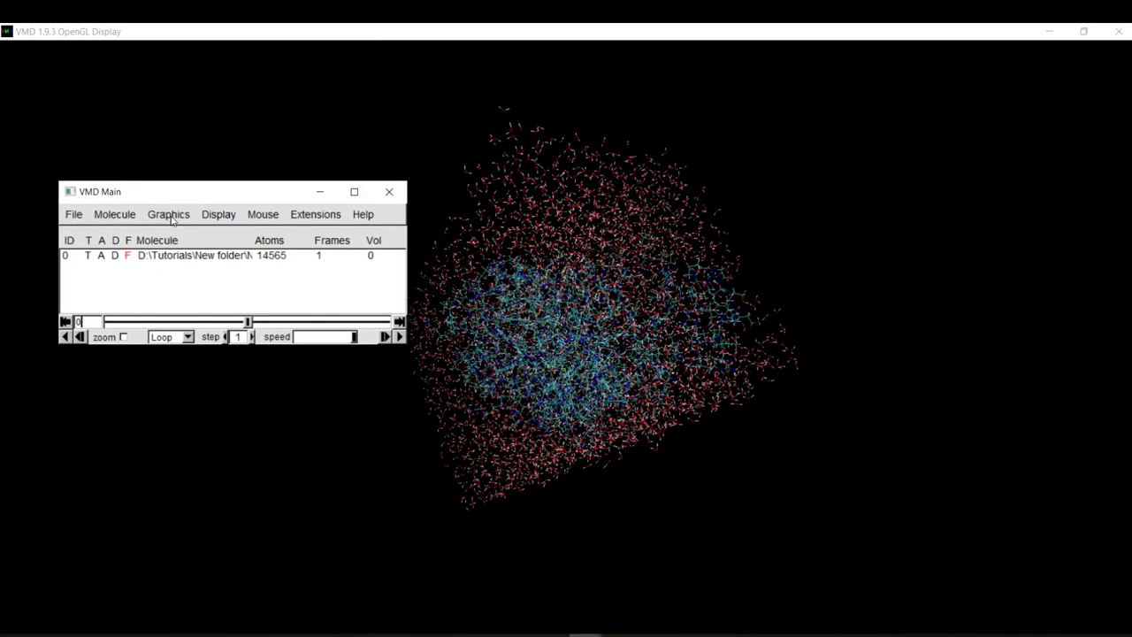
- Open Graphical Representations and draw the protein as NewCartoon
click(170, 215)
click(164, 245)
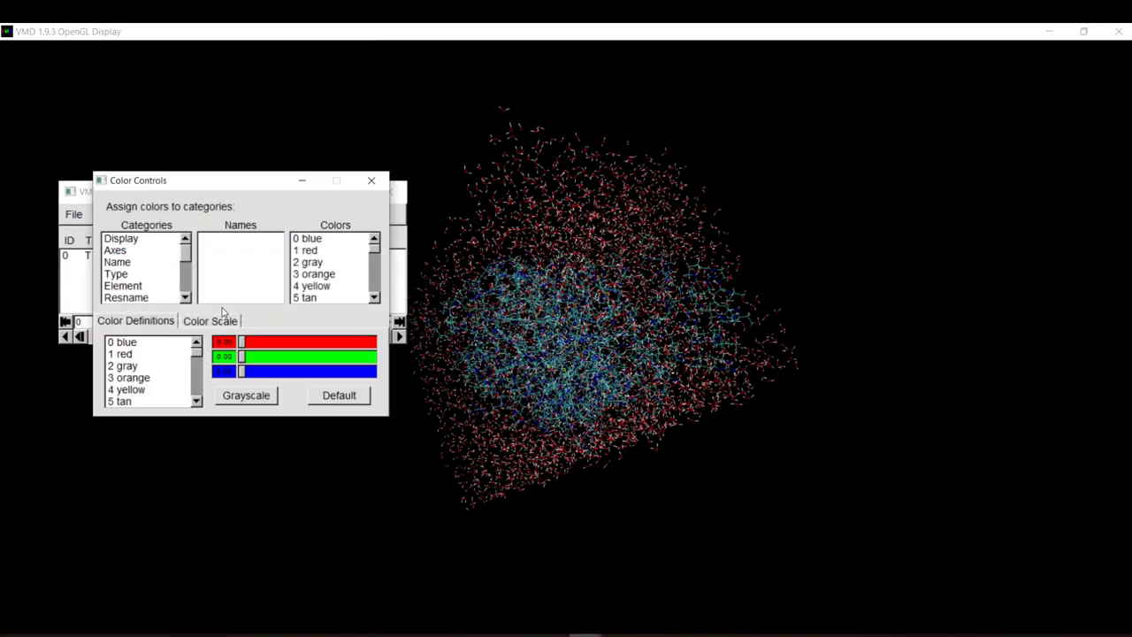
click(373, 182)
click(168, 214)
click(177, 233)
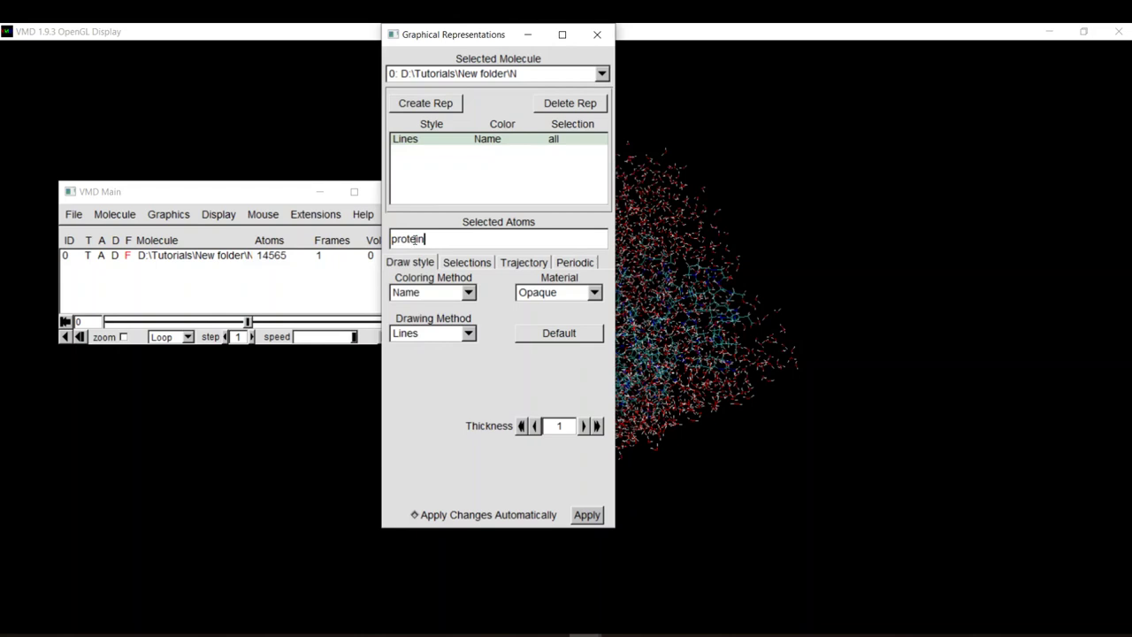
click(453, 334)
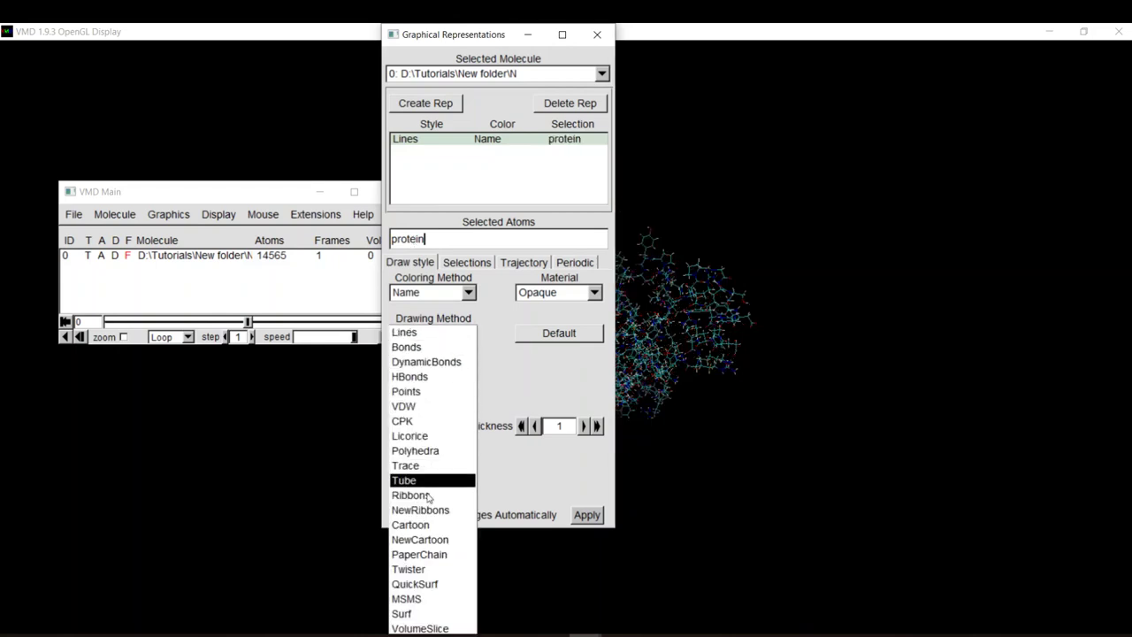
click(426, 539)
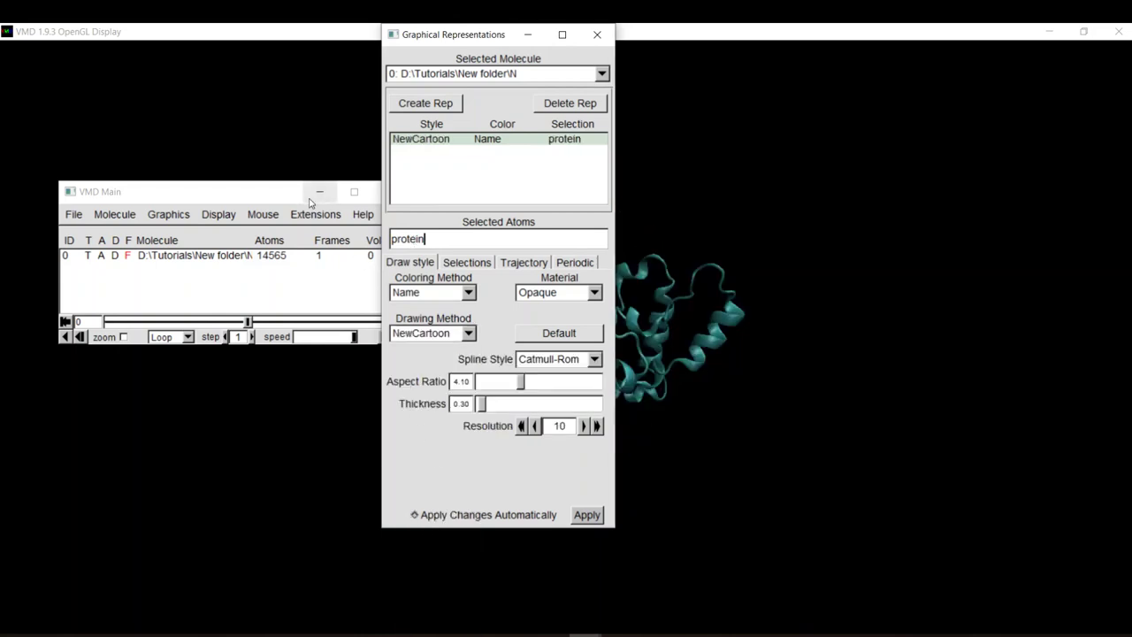
- Minimize VMD Main and create a second representation selecting the water
click(269, 198)
click(317, 191)
drag(471, 34, 225, 69)
click(180, 139)
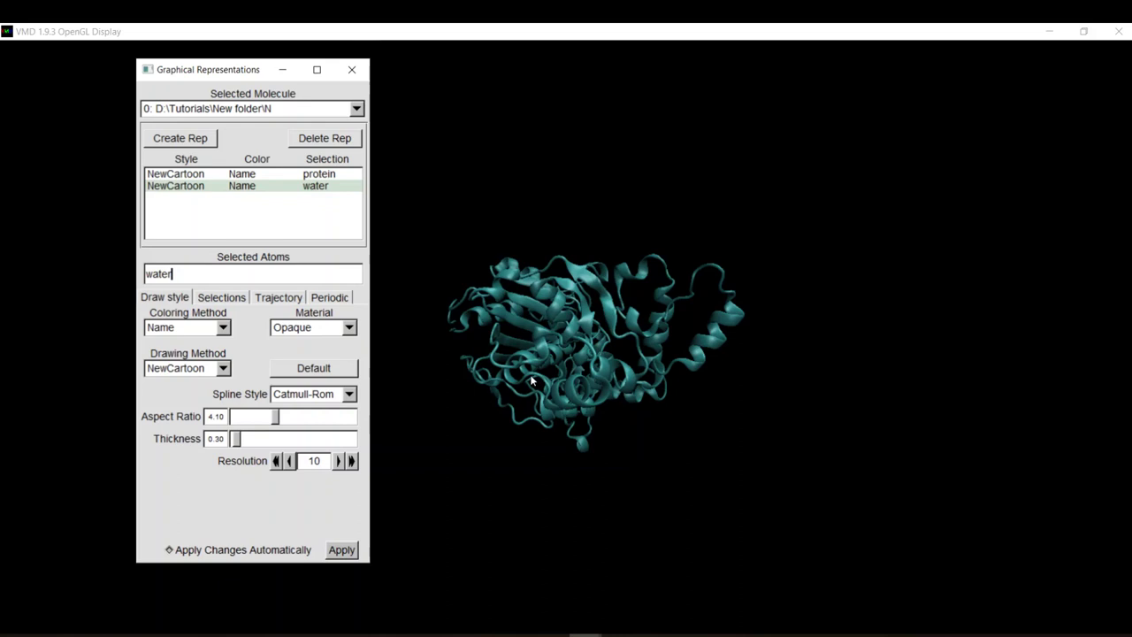
- Draw the water representation as VDW spheres and rotate the solvated system to inspect it
click(194, 367)
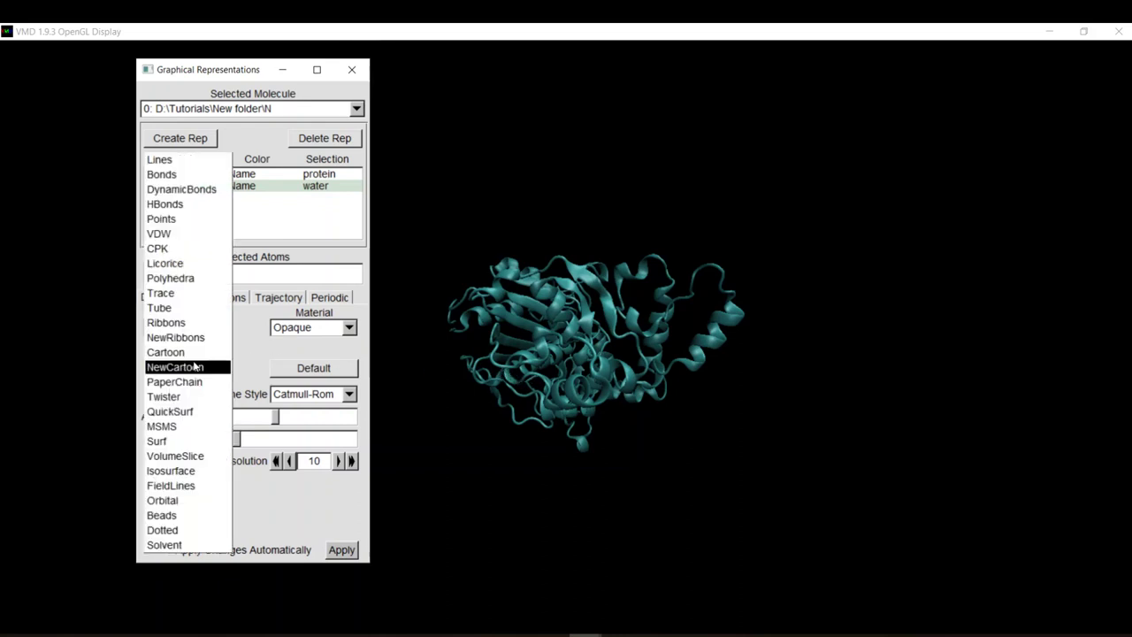
click(168, 234)
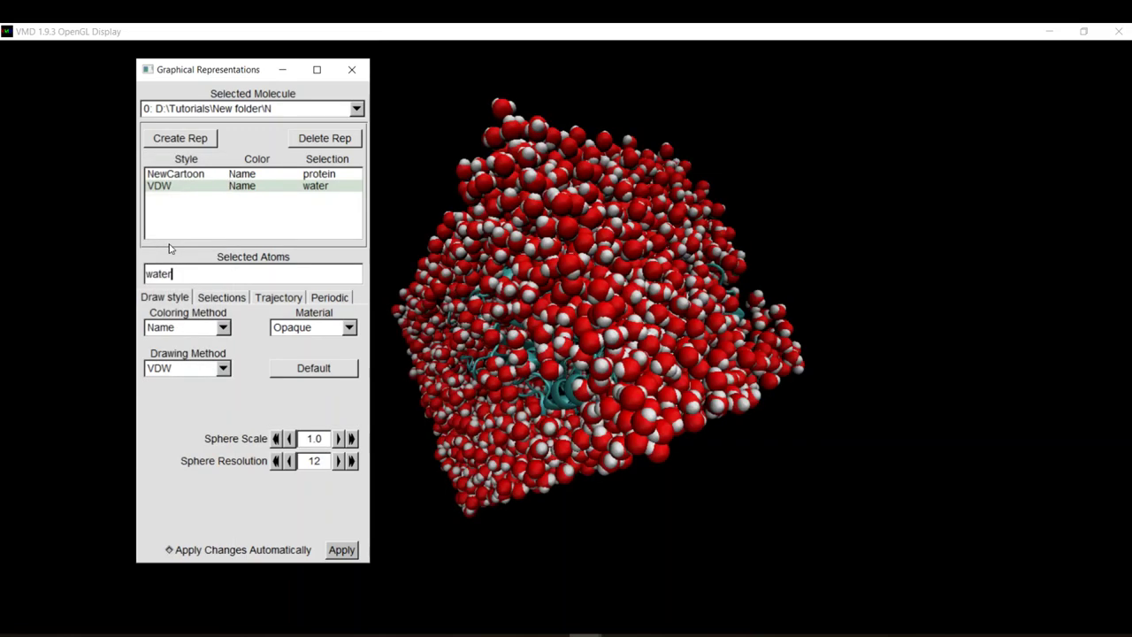
drag(499, 305, 582, 609)
scroll(535, 398, down, 3)
scroll(560, 389, up, 3)
- Restore VMD Main from the taskbar and shift it slightly left
mouse_move(586, 631)
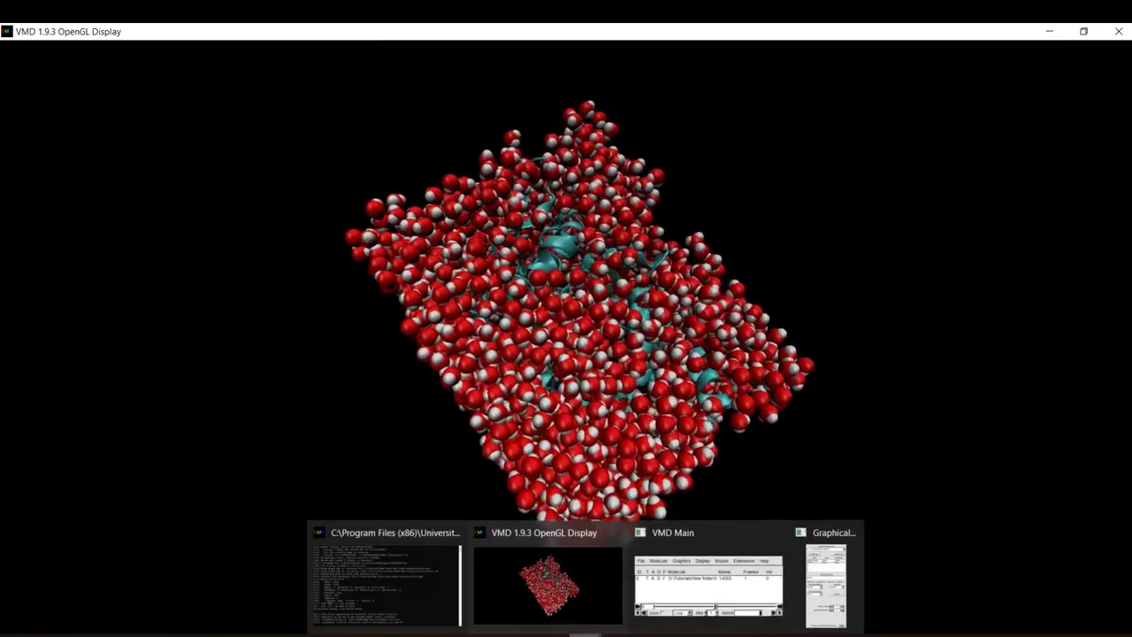
click(670, 593)
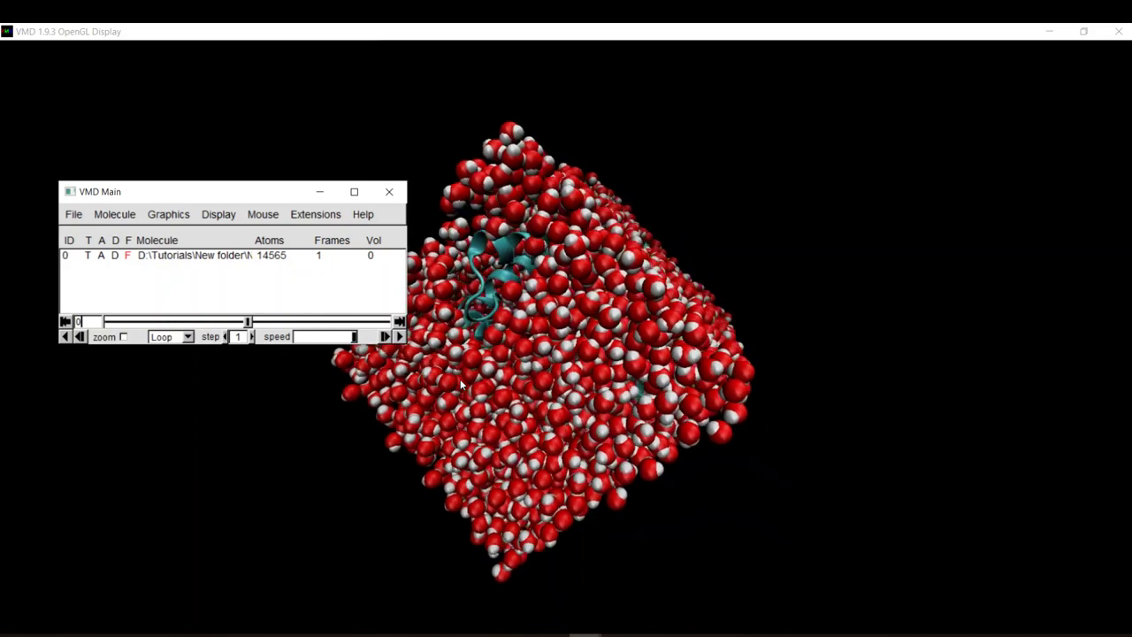
drag(245, 190, 200, 187)
- Open the Tk Console from Extensions and minimize VMD Main
click(259, 211)
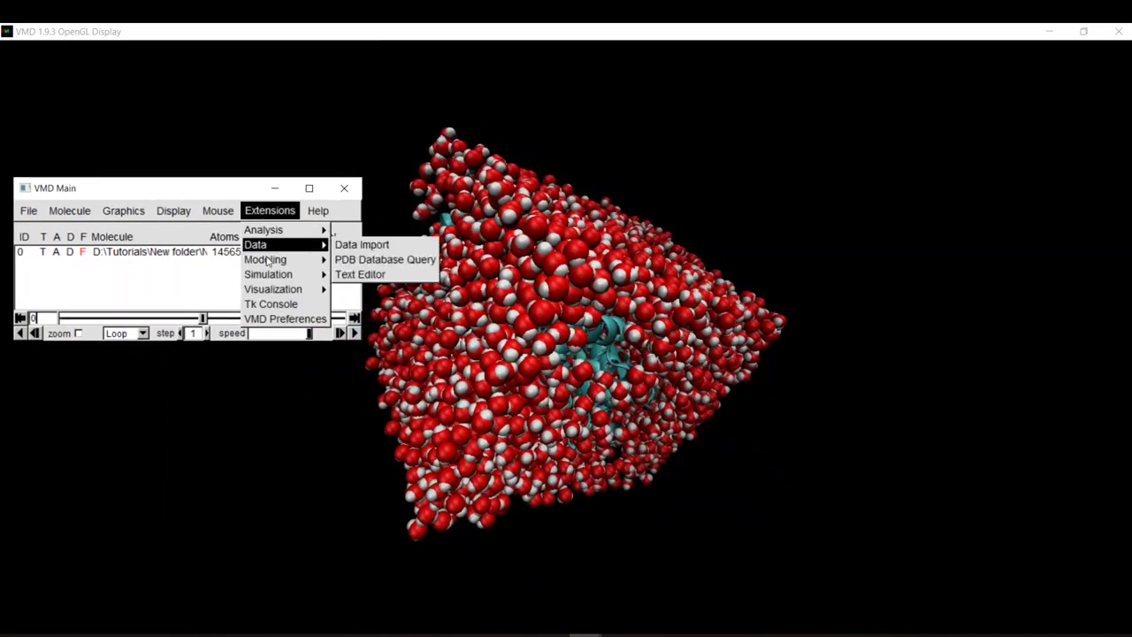
click(270, 303)
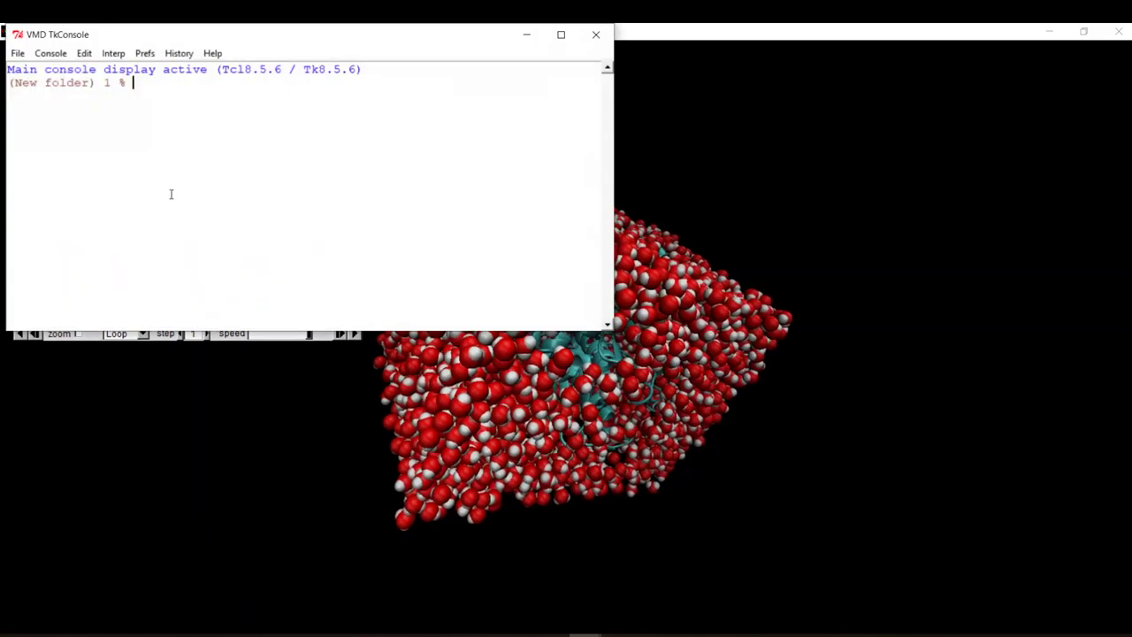
drag(217, 37, 561, 65)
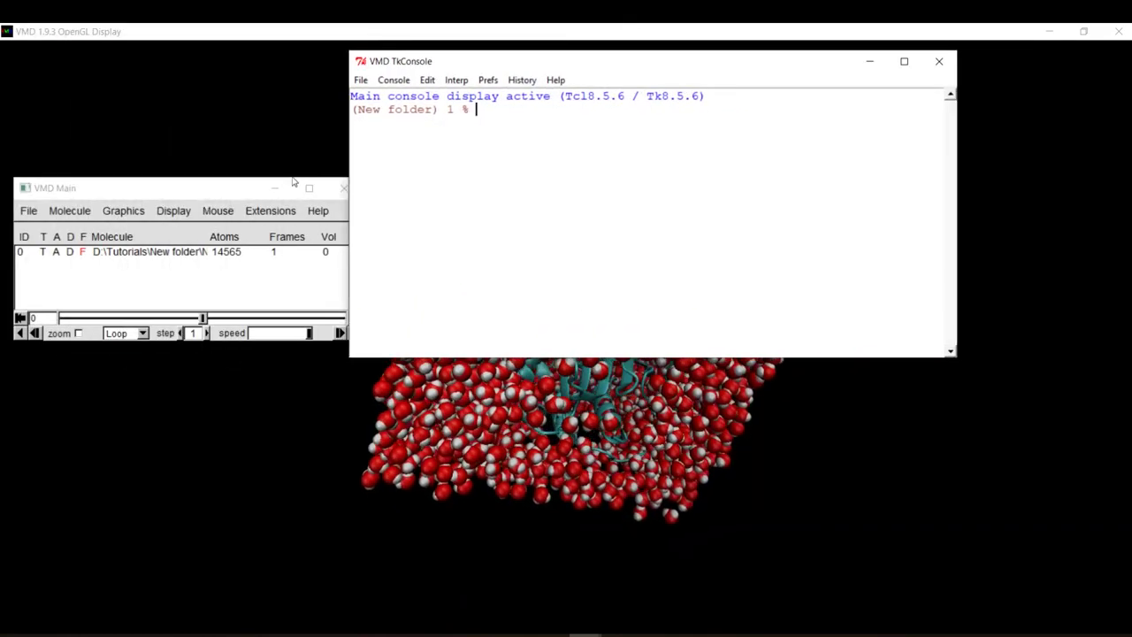
click(275, 187)
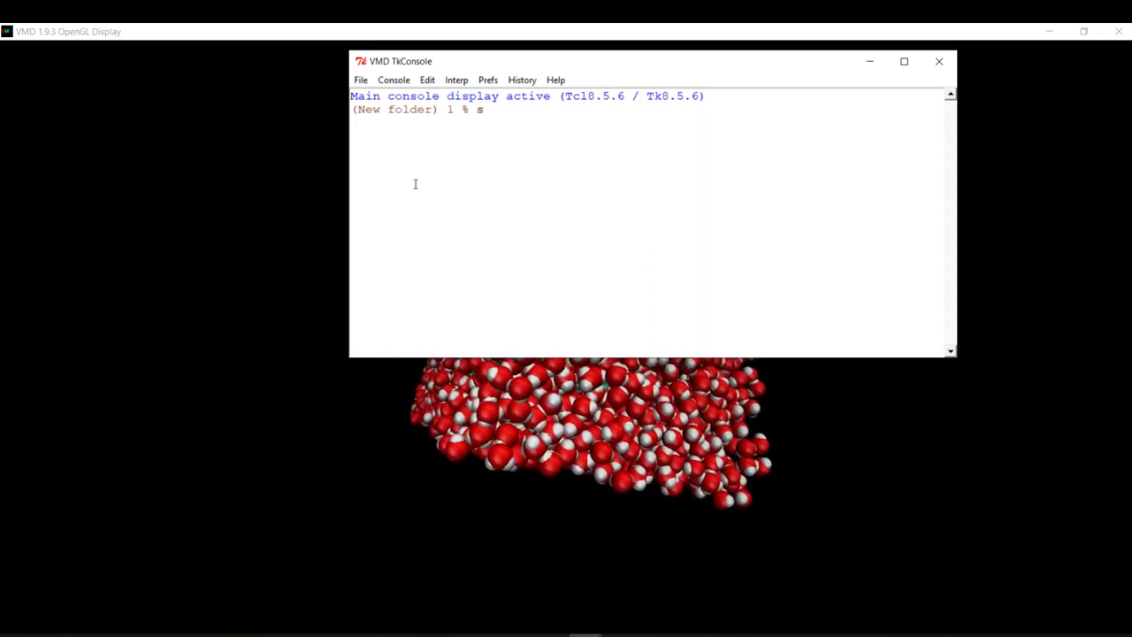
- Select all atoms with set a [atomselect top all] and run measure minmax $a
text(set a)
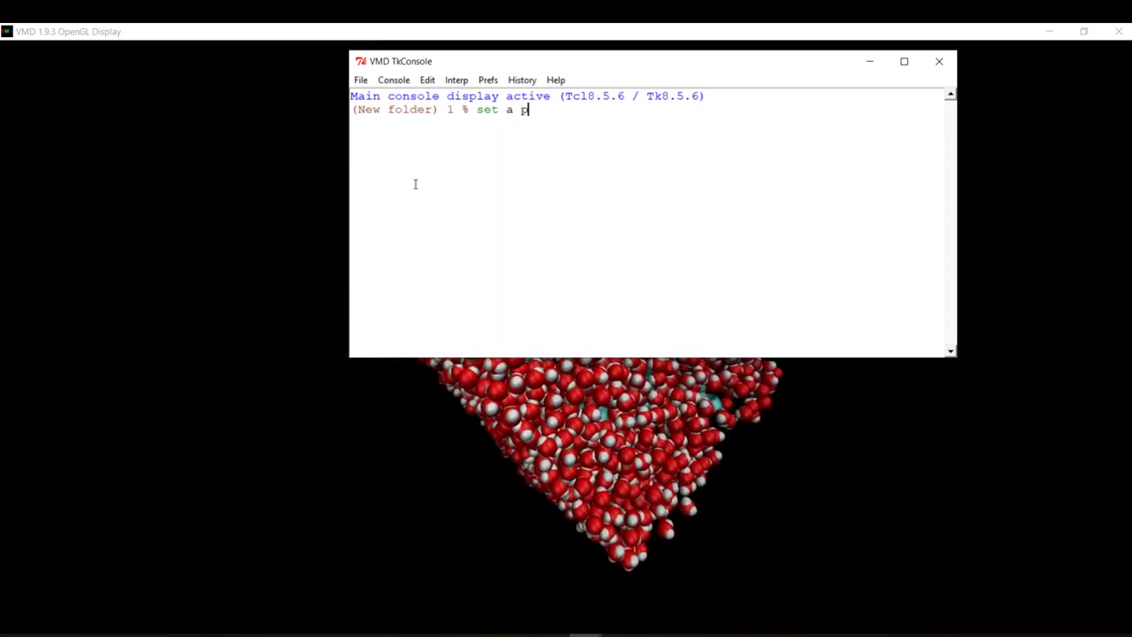
text([atomselect top all)
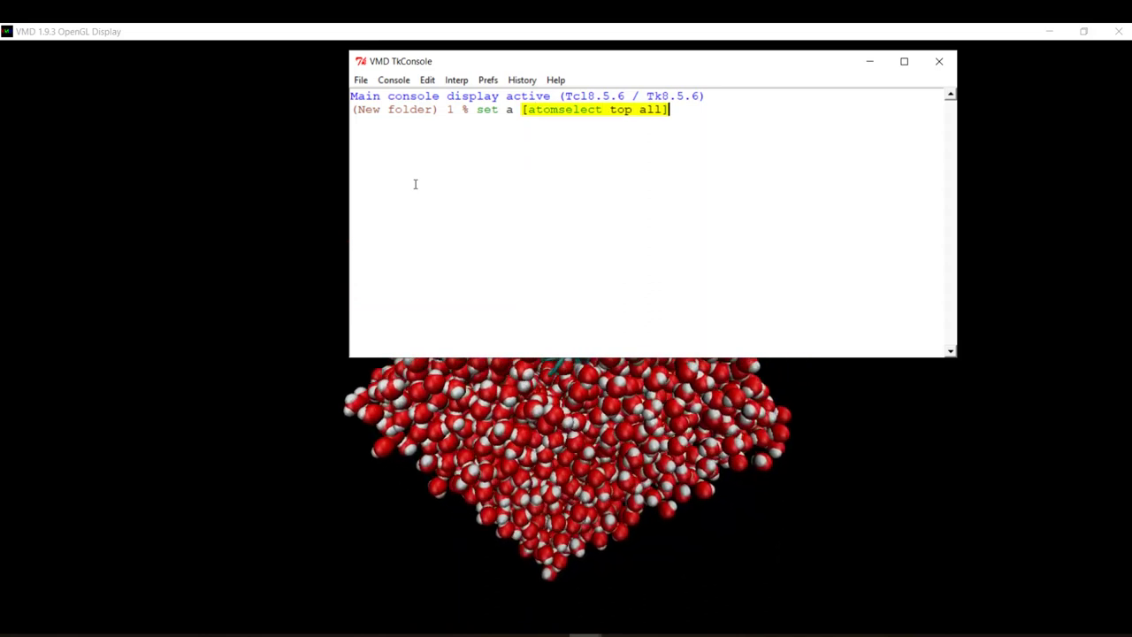
key(Return)
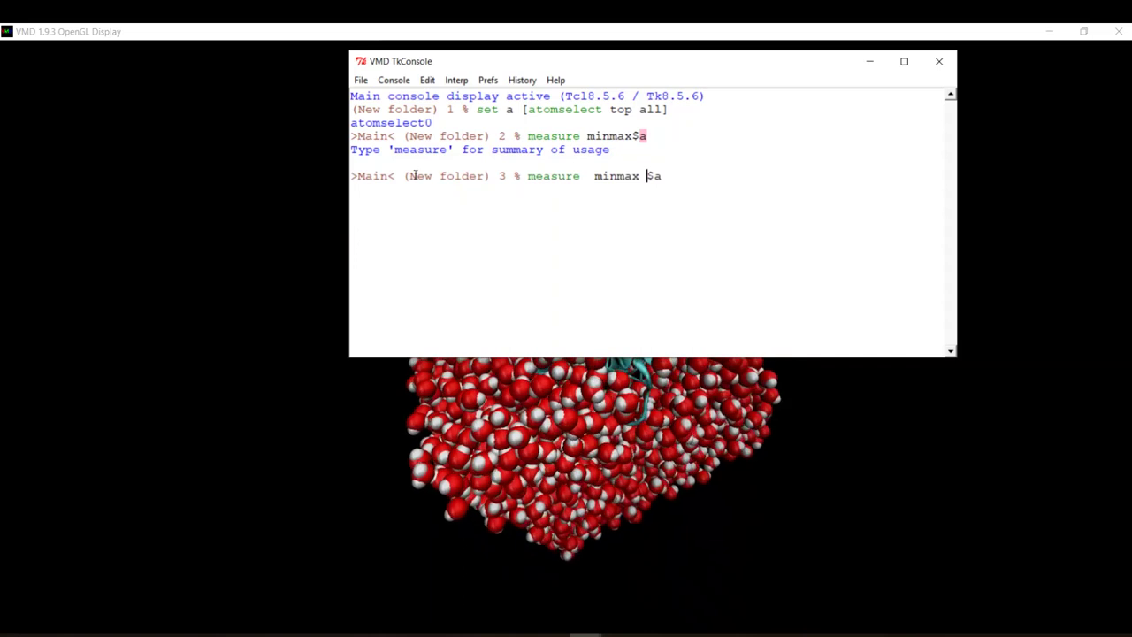
key(Return)
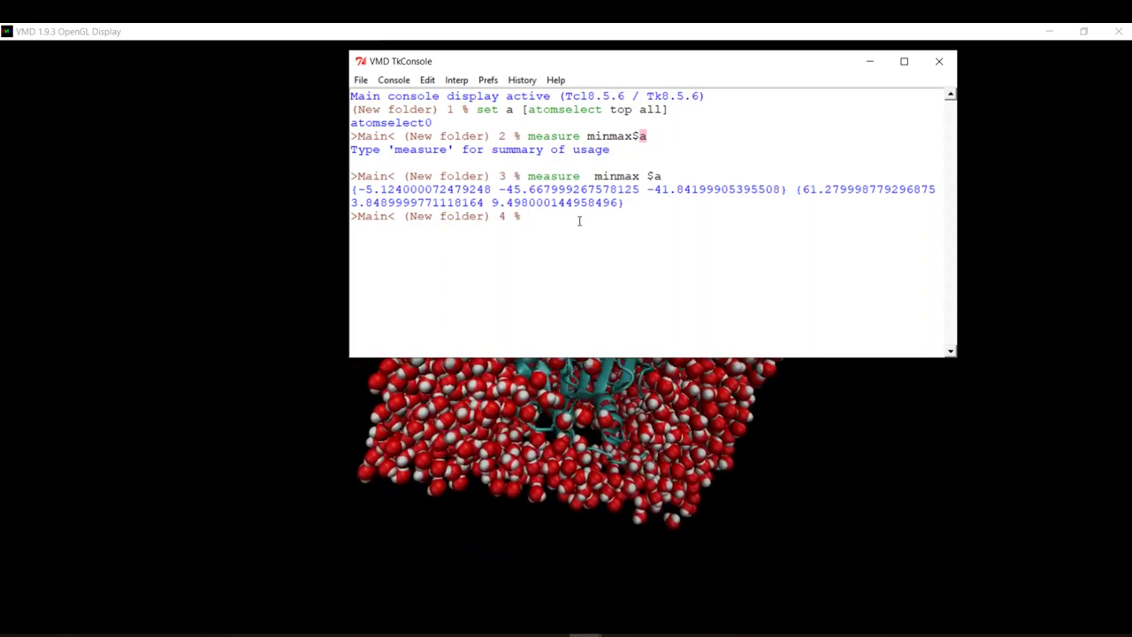
- Run measure center $a, reporting the center at 27.97, -21.11, -15.87
key(Up)
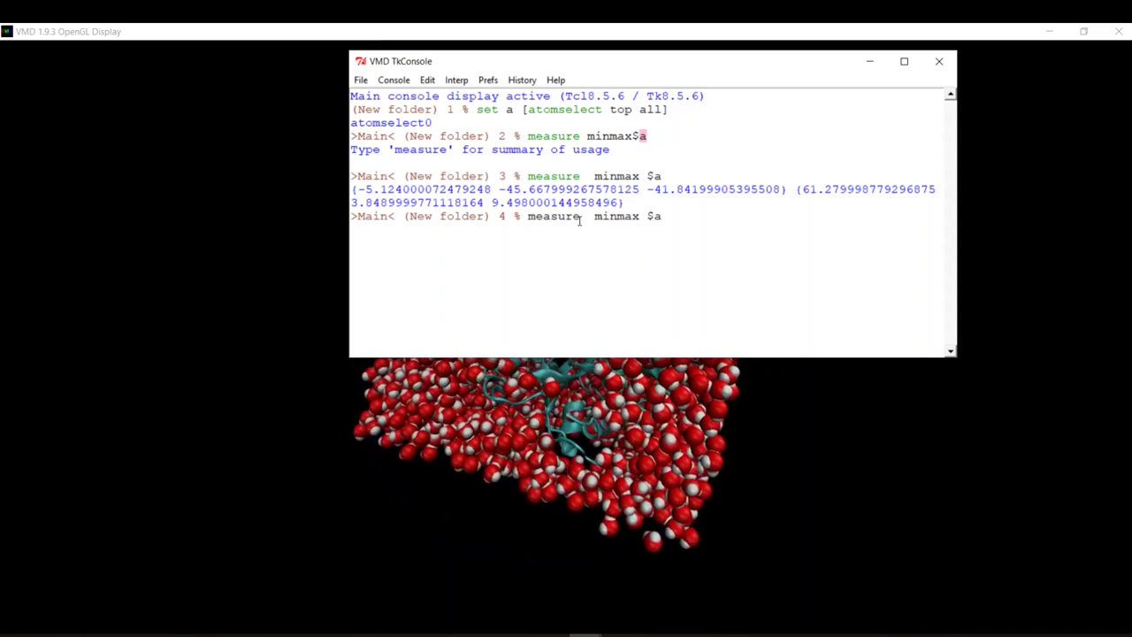
key(Left)
key(Left)
key(Left)
key(BackSpace)
key(BackSpace)
key(BackSpace)
key(BackSpace)
key(BackSpace)
key(BackSpace)
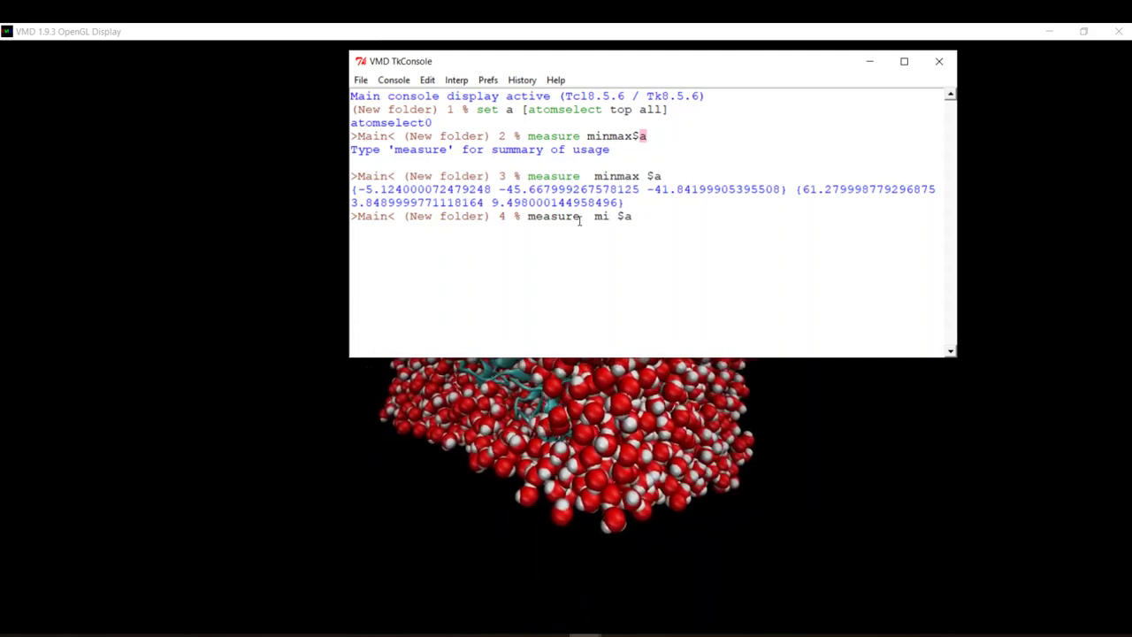
text(center)
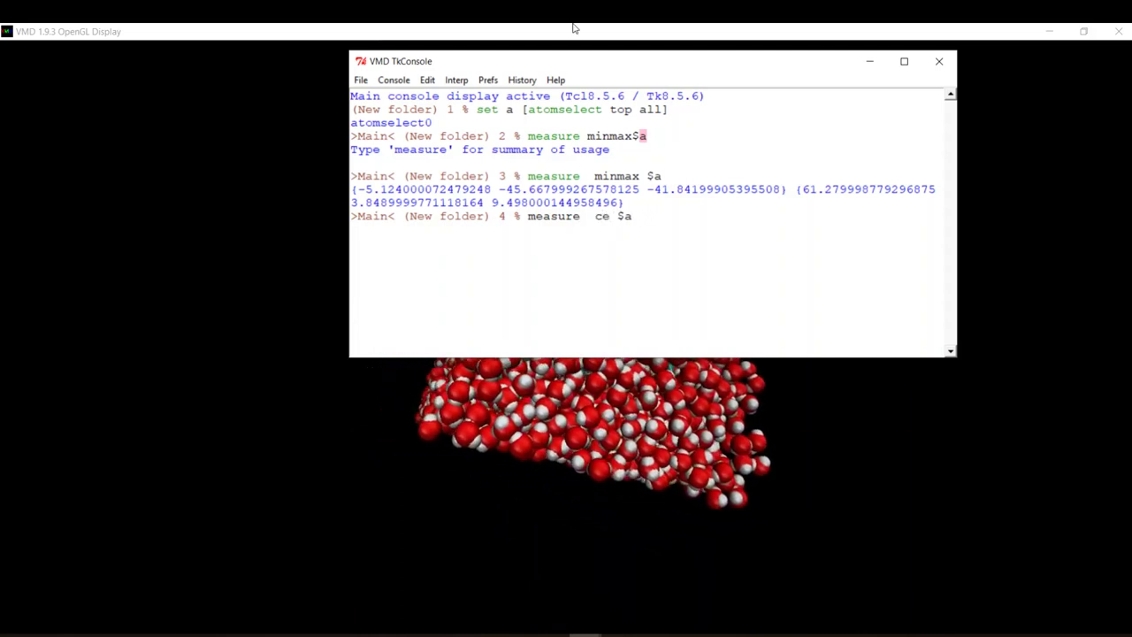
key(Return)
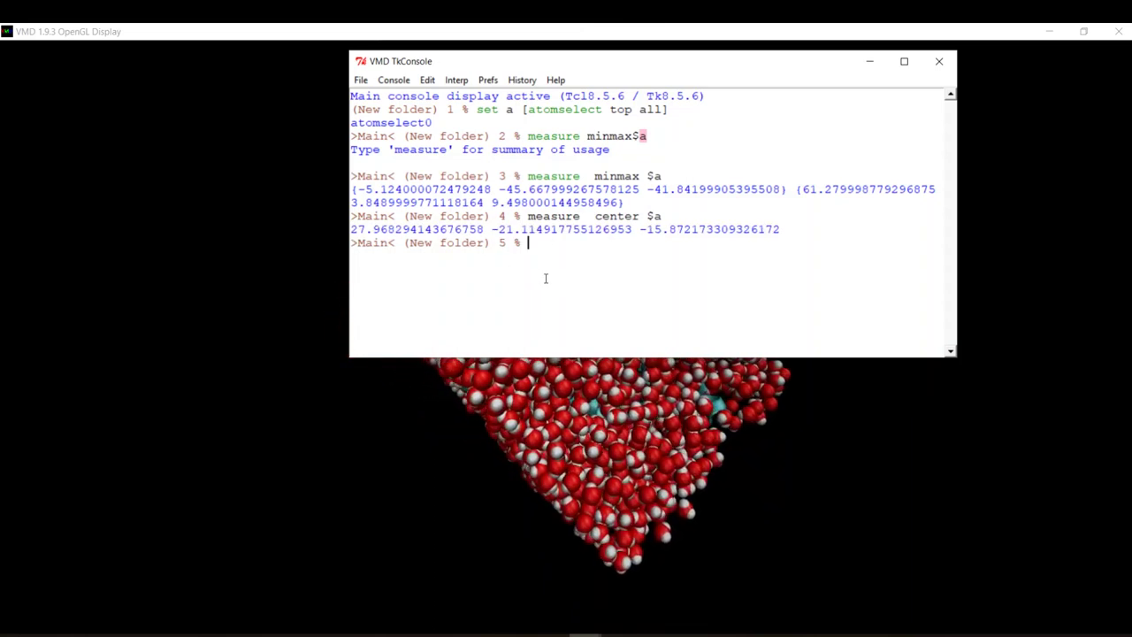
click(506, 378)
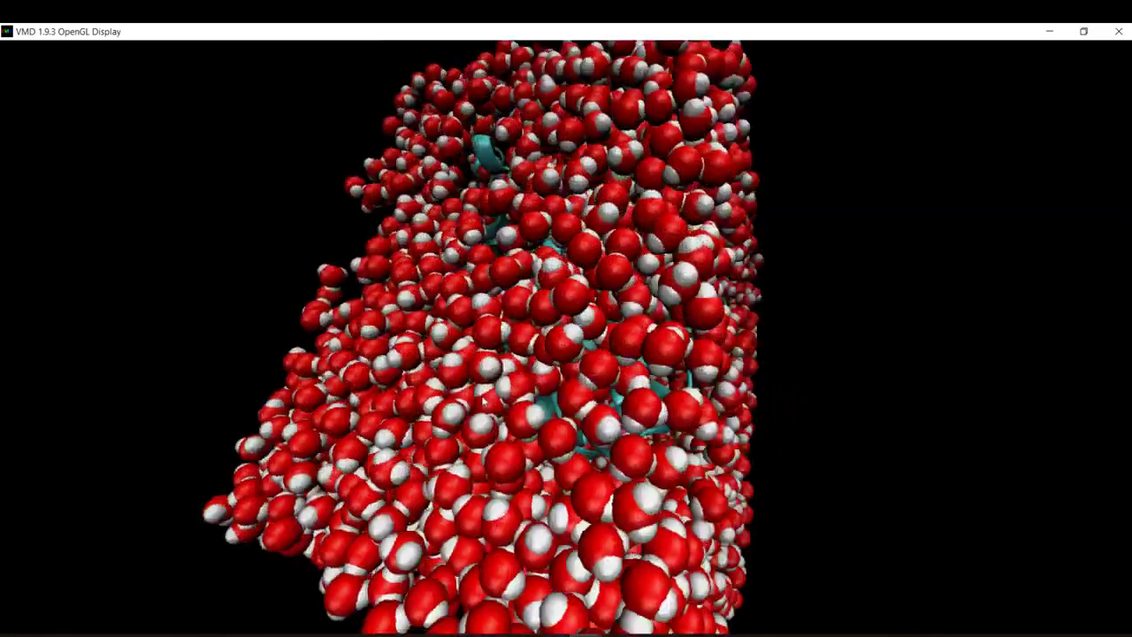